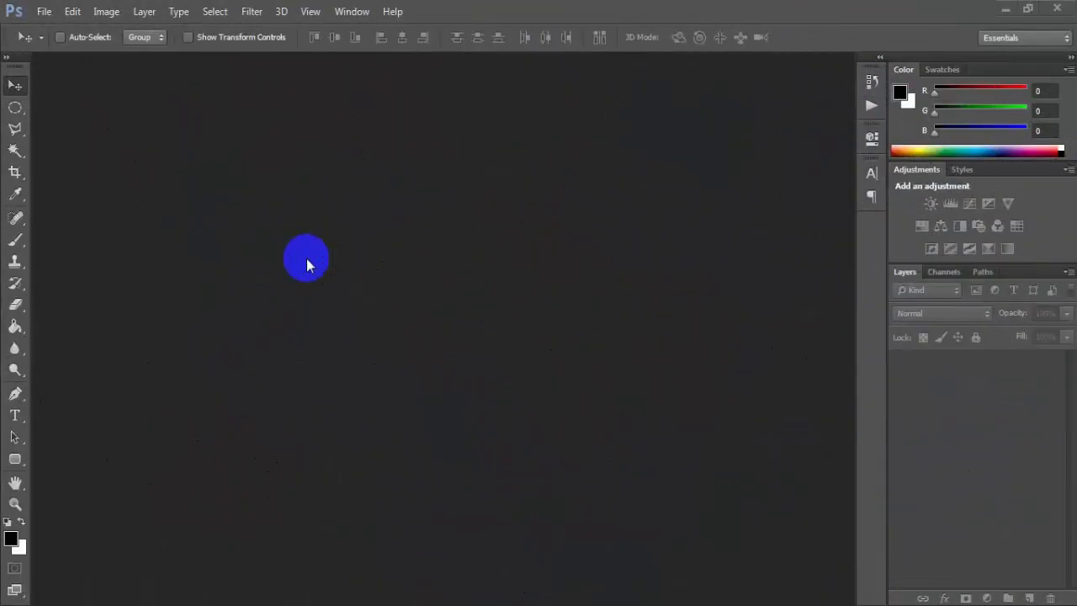
Bring up the File menu over the empty Photoshop workspace.
{"action": "left_click", "coordinate": [42, 12]}
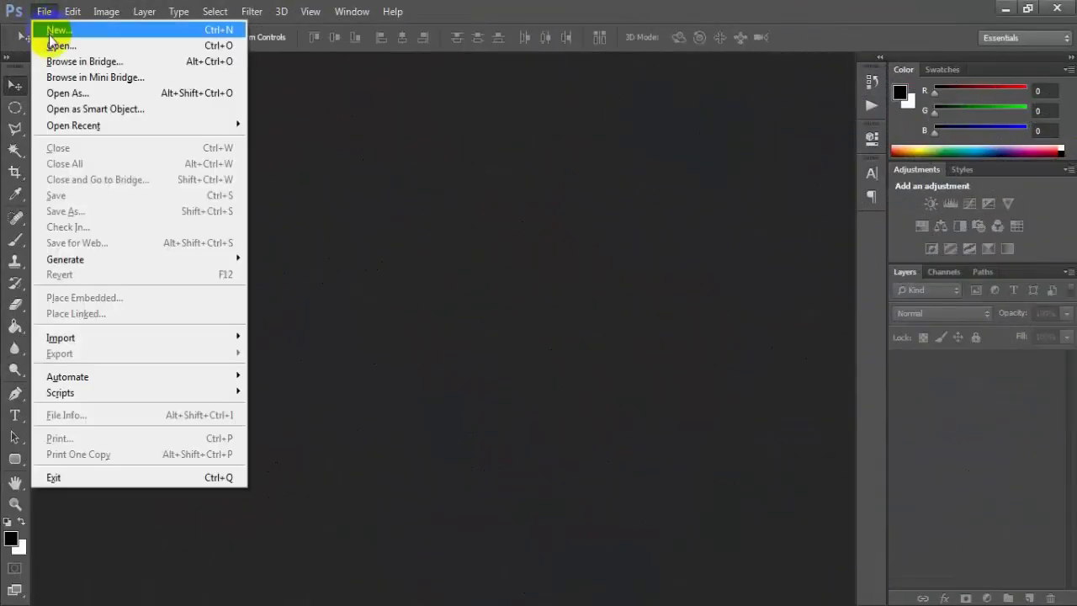
Open woman-shaking-her-head-2116631 and duplicate it as Layer 1 with Ctrl+J.
{"action": "left_click", "coordinate": [105, 43]}
{"action": "mouse_move", "coordinate": [812, 192]}
{"action": "left_mouse_down"}
{"action": "mouse_move", "coordinate": [792, 333]}
{"action": "mouse_move", "coordinate": [803, 370]}
{"action": "left_mouse_up"}
{"action": "left_click", "coordinate": [280, 362]}
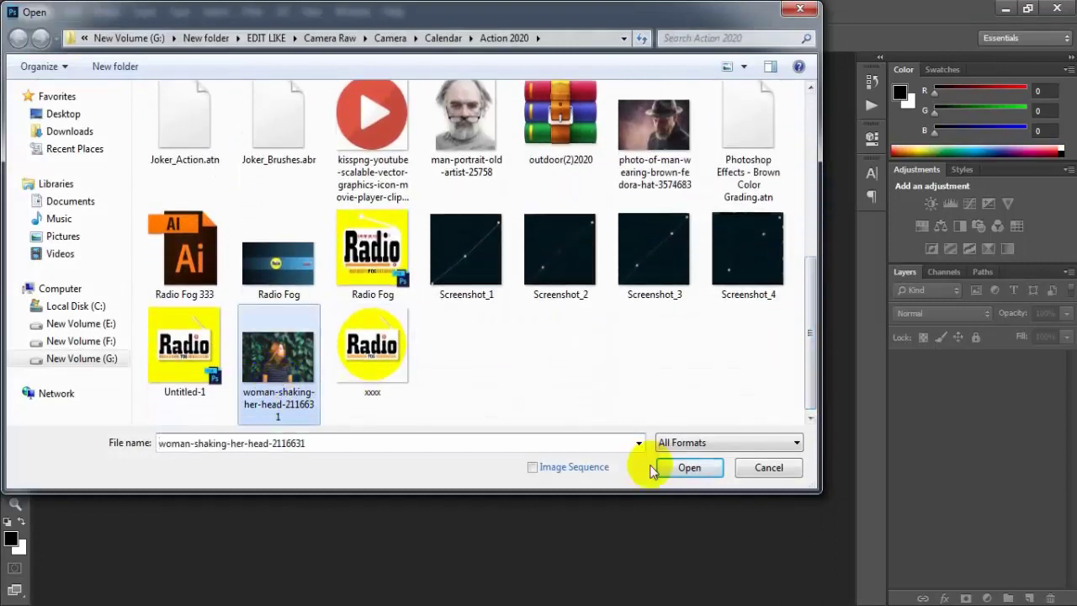
{"action": "left_click", "coordinate": [687, 466]}
{"action": "key", "text": "ctrl+j"}
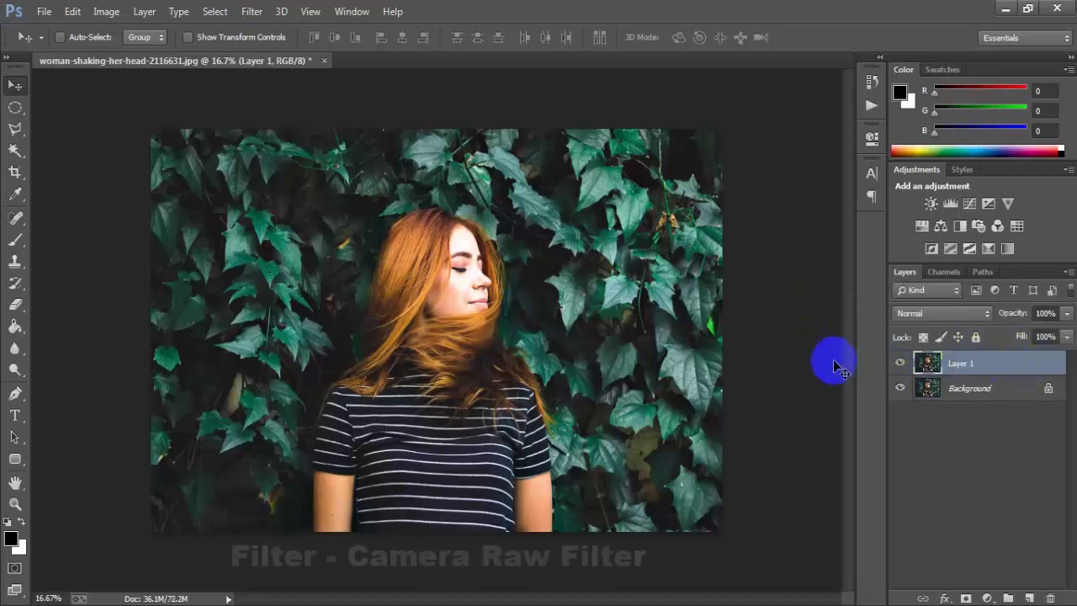
Run the Camera Raw Filter on Layer 1 with Temperature -5 and Tint -10.
{"action": "left_click", "coordinate": [251, 11]}
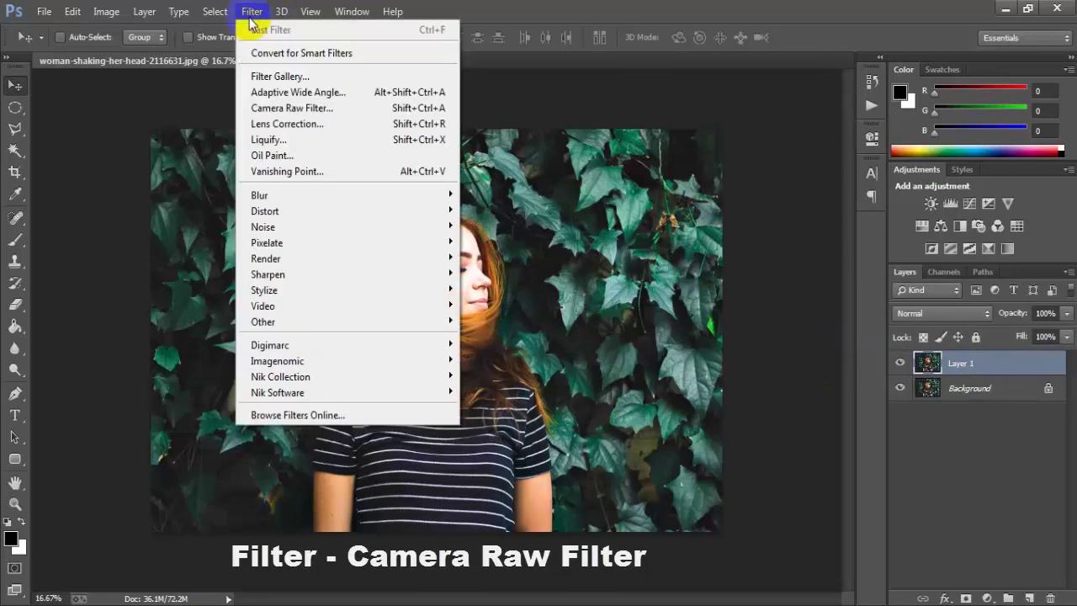
{"action": "left_click", "coordinate": [336, 109]}
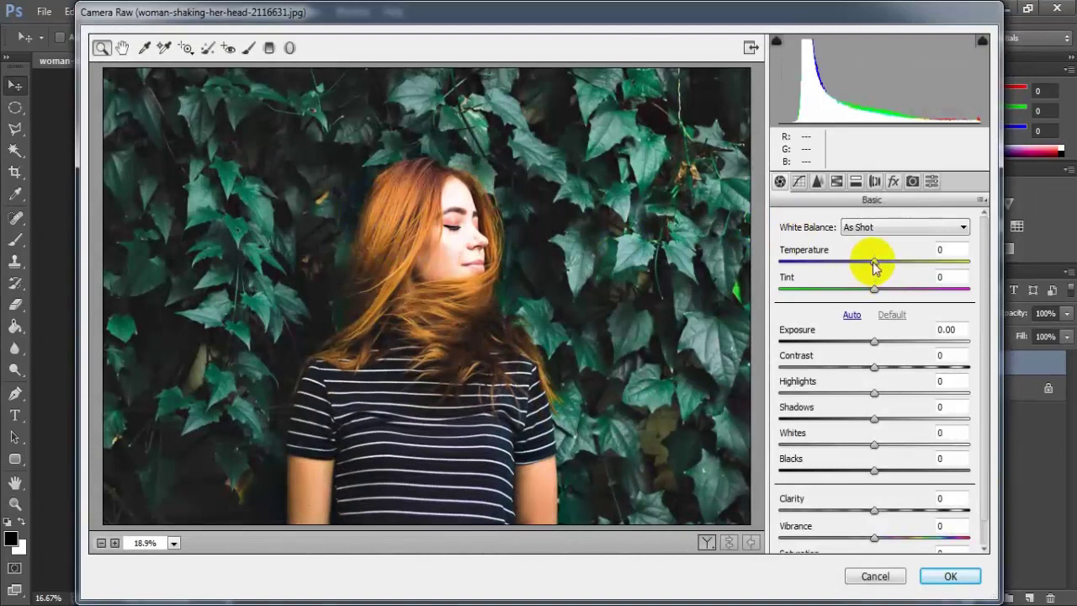
{"action": "left_click_drag", "start_coordinate": [873, 266], "coordinate": [868, 266]}
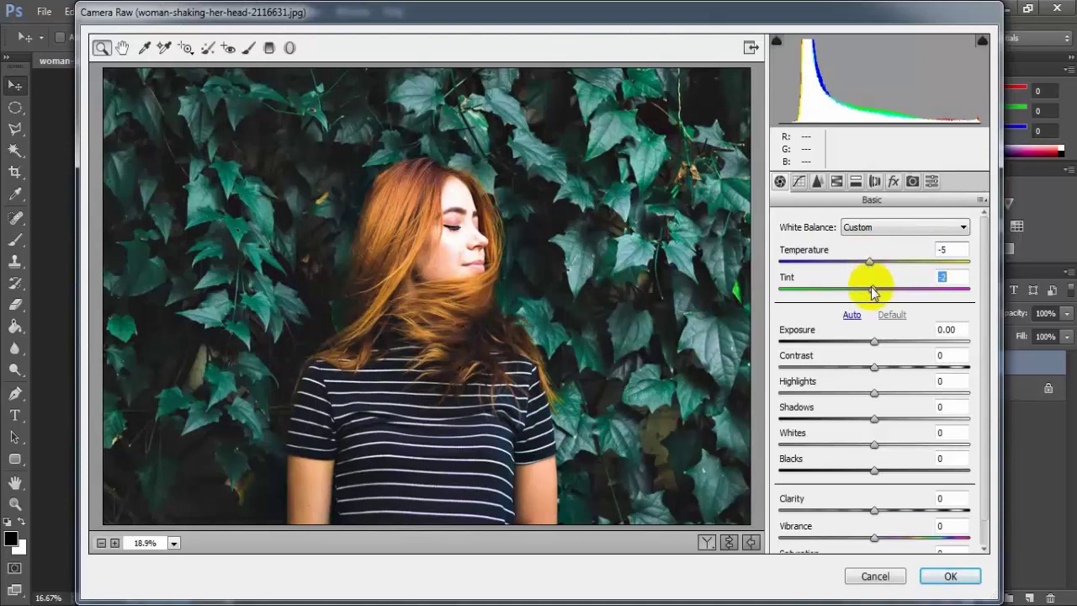
{"action": "left_click_drag", "start_coordinate": [863, 290], "coordinate": [866, 291]}
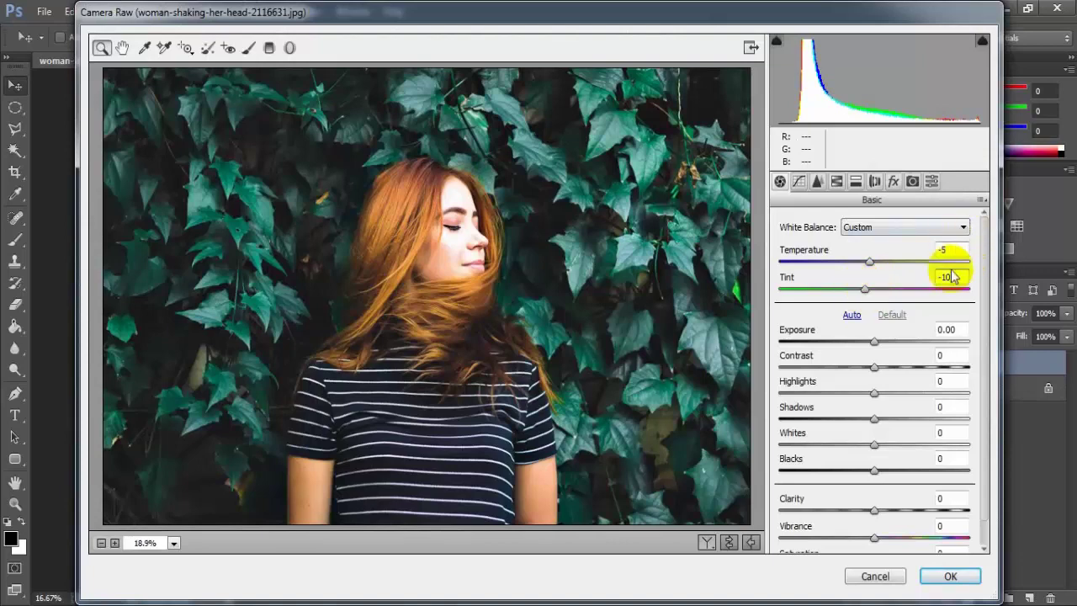
{"action": "left_click", "coordinate": [962, 247]}
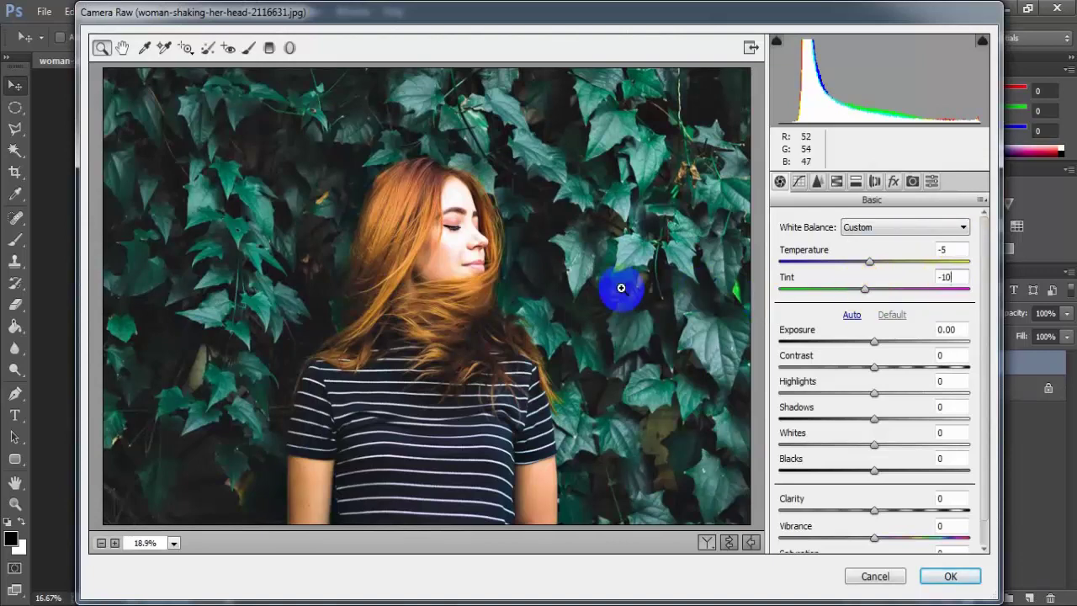
Shape a faded RGB point curve: black point lifted to 17, points near 63 and 193.
{"action": "left_click", "coordinate": [799, 181]}
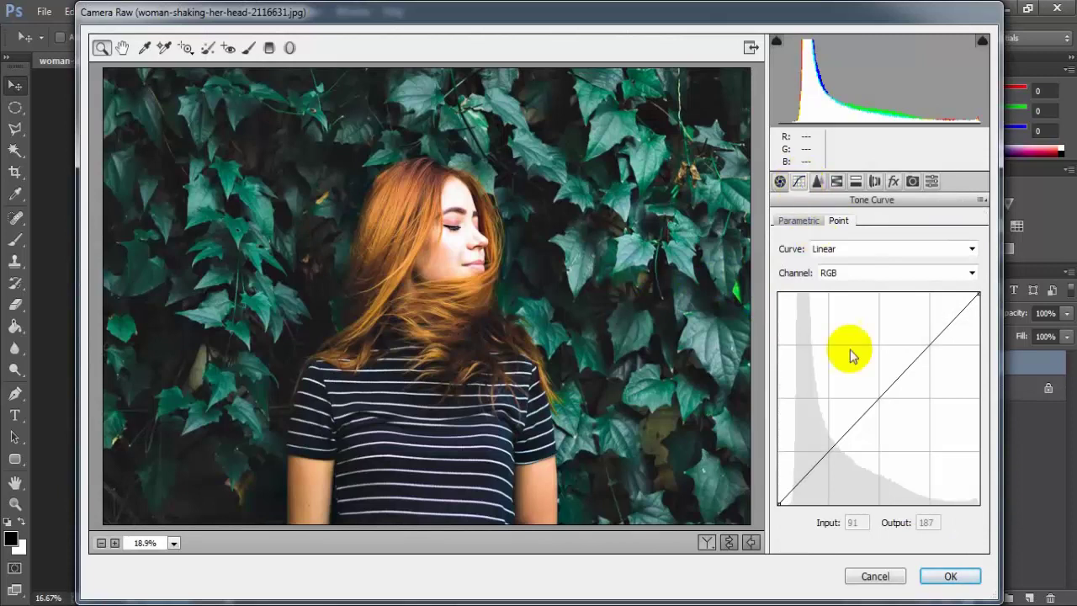
{"action": "left_click_drag", "start_coordinate": [780, 502], "coordinate": [774, 491]}
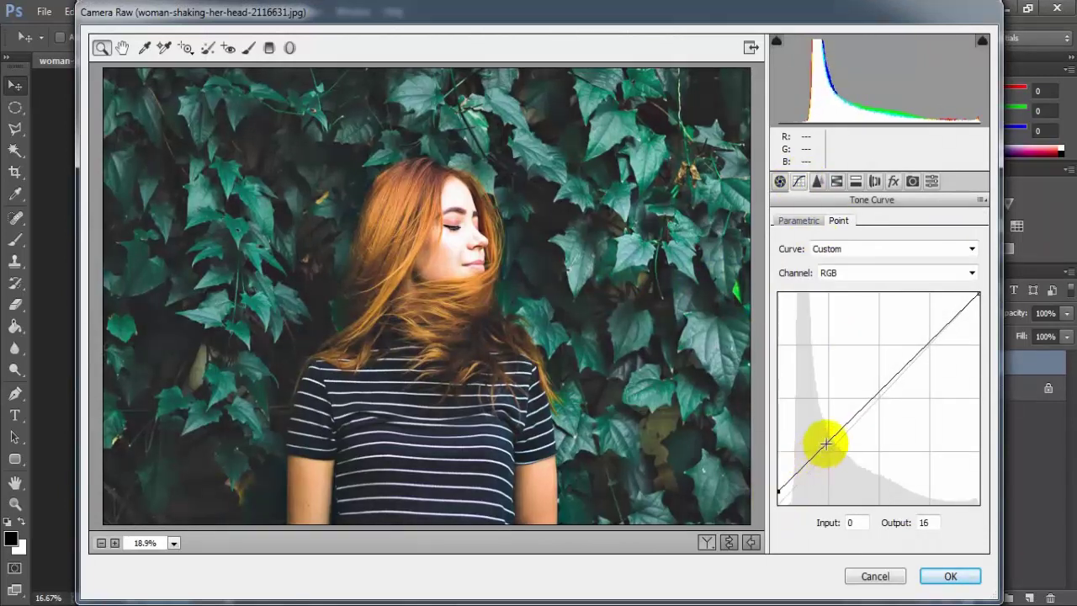
{"action": "left_click_drag", "start_coordinate": [825, 440], "coordinate": [827, 454]}
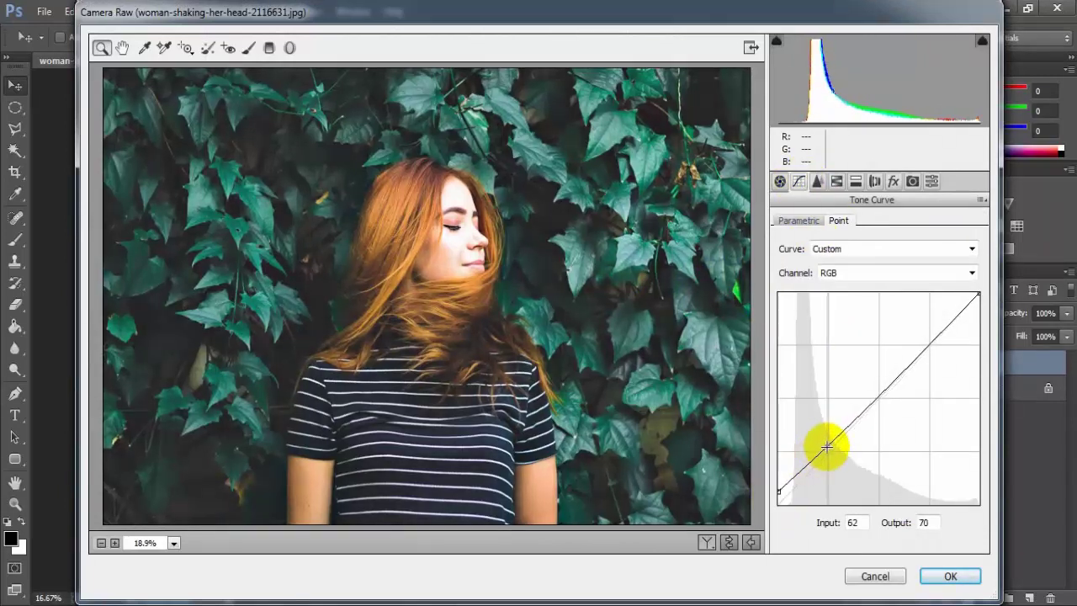
{"action": "left_click", "coordinate": [930, 347]}
{"action": "left_click_drag", "start_coordinate": [929, 347], "coordinate": [930, 345]}
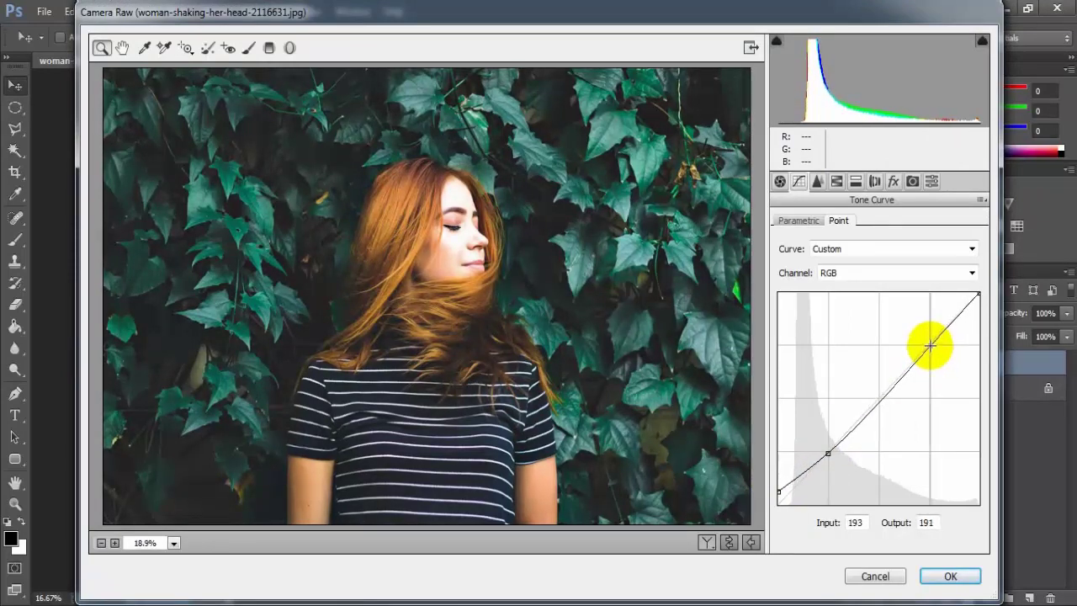
{"action": "left_click_drag", "start_coordinate": [929, 345], "coordinate": [927, 343]}
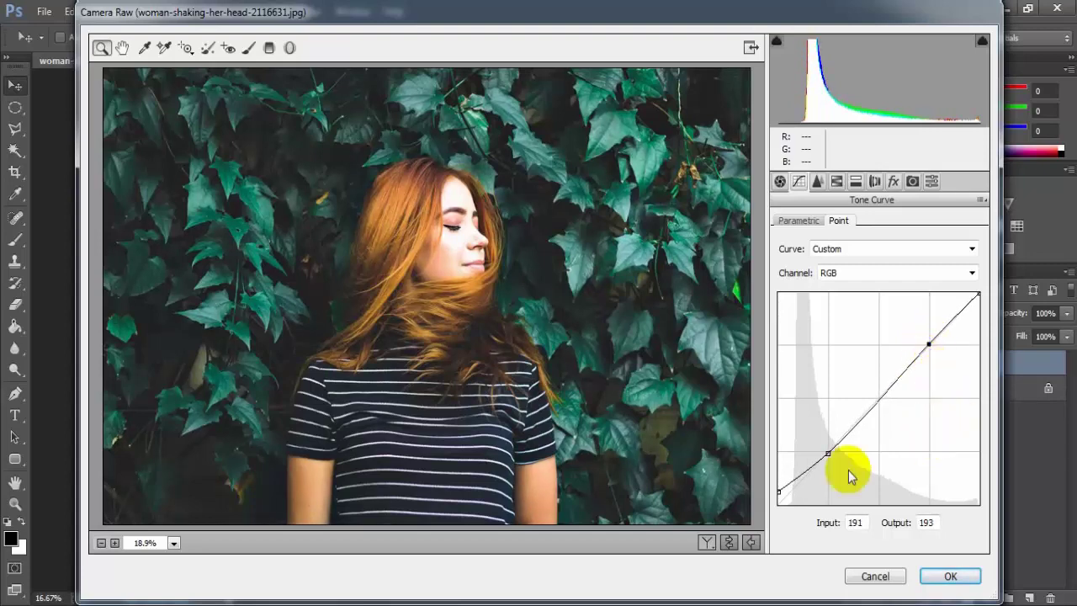
{"action": "left_click_drag", "start_coordinate": [780, 492], "coordinate": [778, 491]}
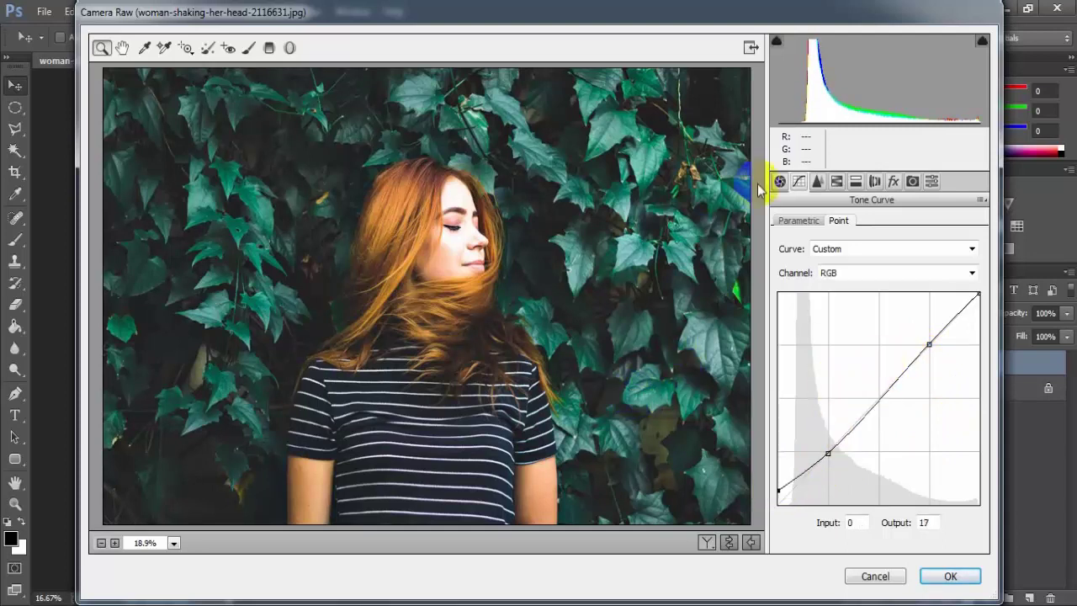
In HSL Hue, set Aquas to +100 and push Blues strongly negative.
{"action": "left_click", "coordinate": [838, 181]}
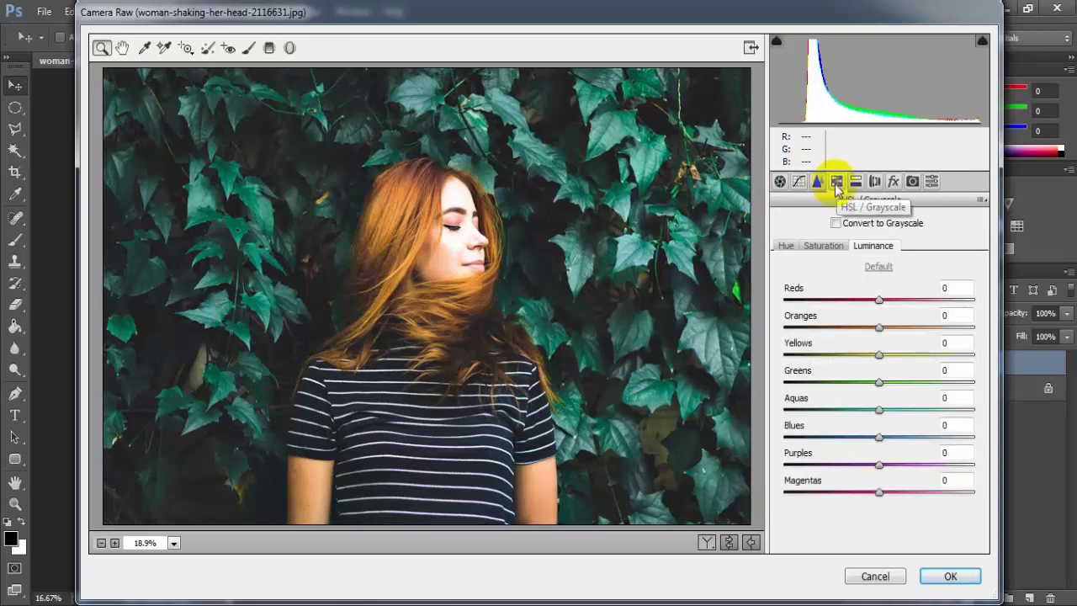
{"action": "left_click", "coordinate": [788, 247]}
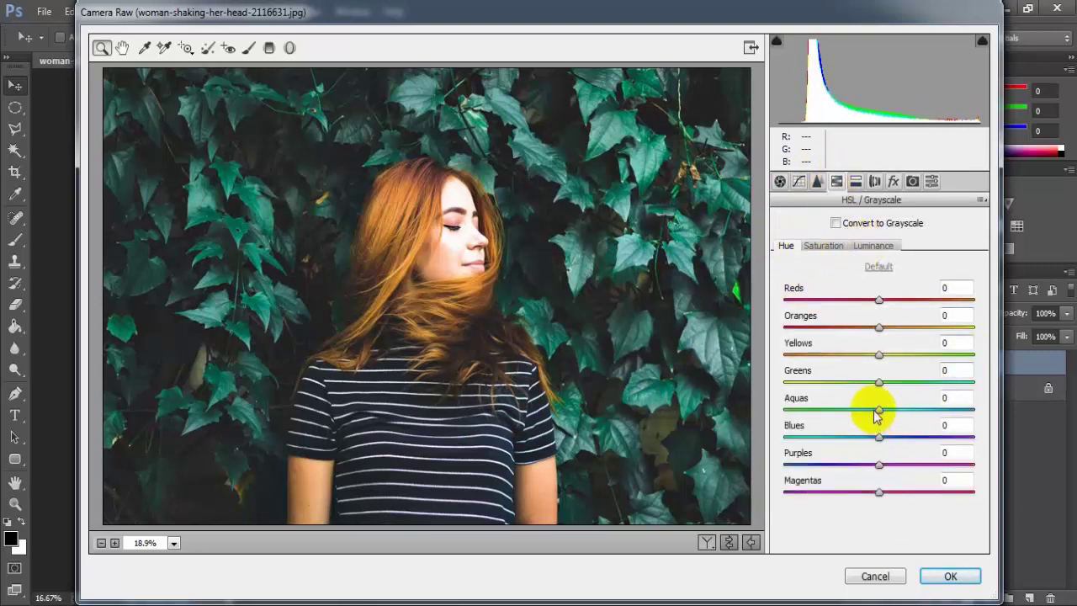
{"action": "left_click_drag", "start_coordinate": [878, 412], "coordinate": [981, 413]}
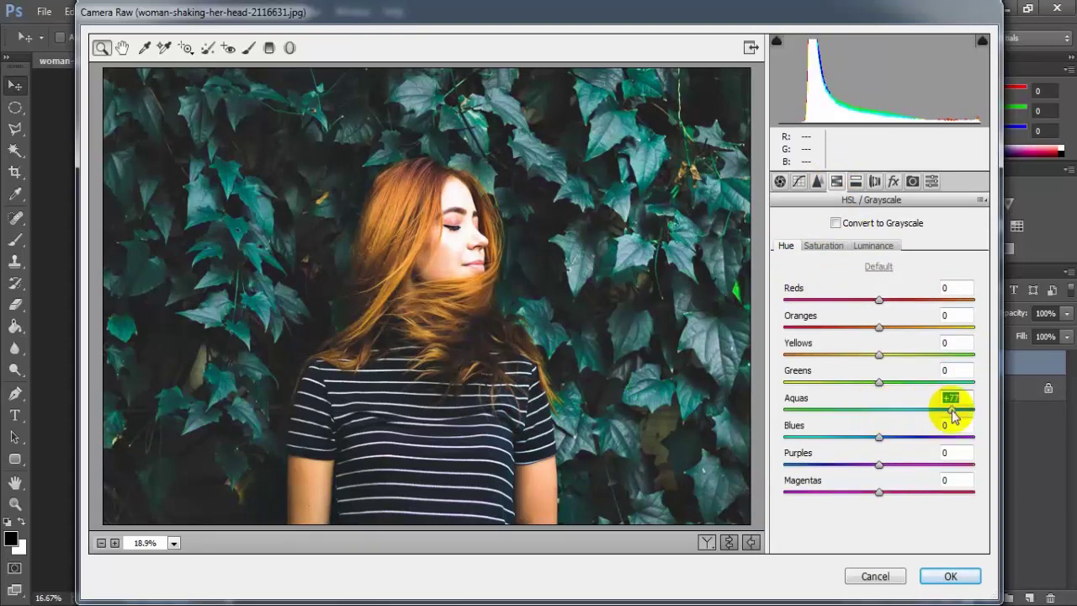
{"action": "left_click", "coordinate": [879, 437]}
{"action": "left_click_drag", "start_coordinate": [879, 437], "coordinate": [784, 438]}
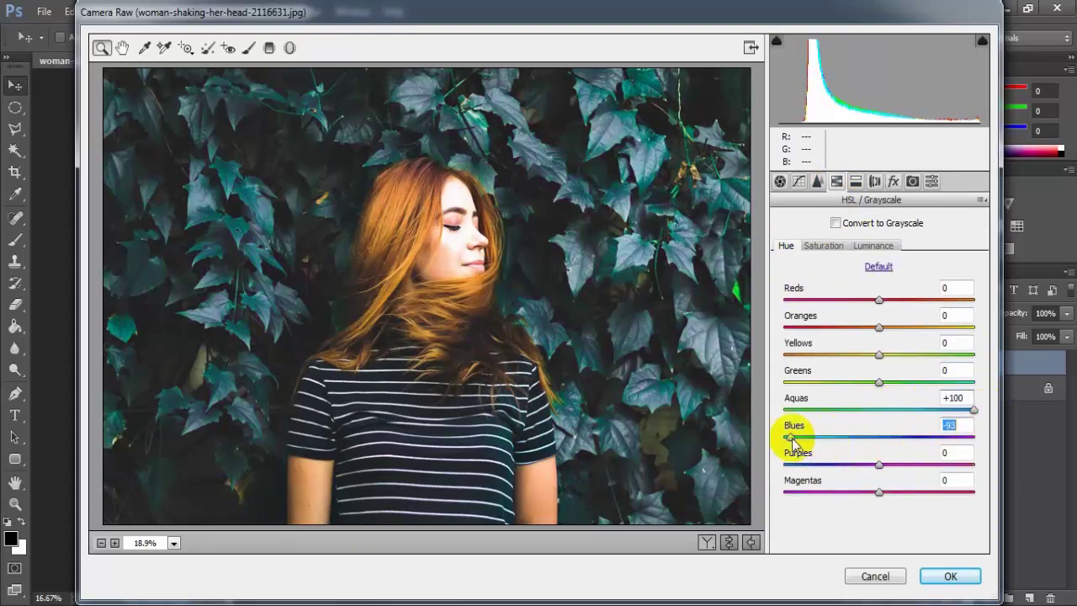
In HSL Saturation, raise Reds to +50 and Oranges to +18.
{"action": "left_click", "coordinate": [825, 247]}
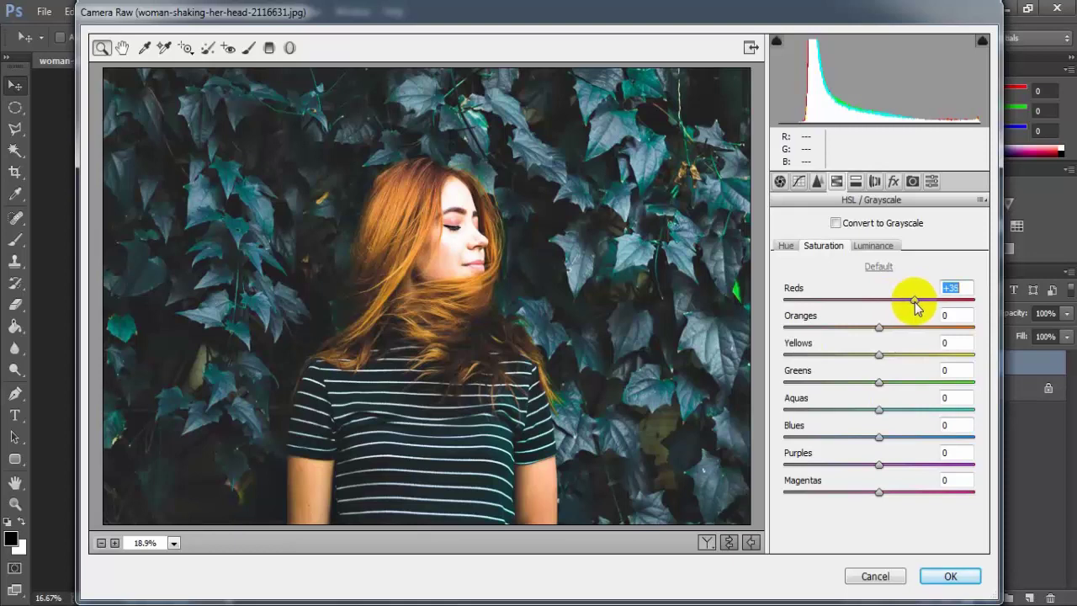
{"action": "left_click_drag", "start_coordinate": [915, 307], "coordinate": [923, 301]}
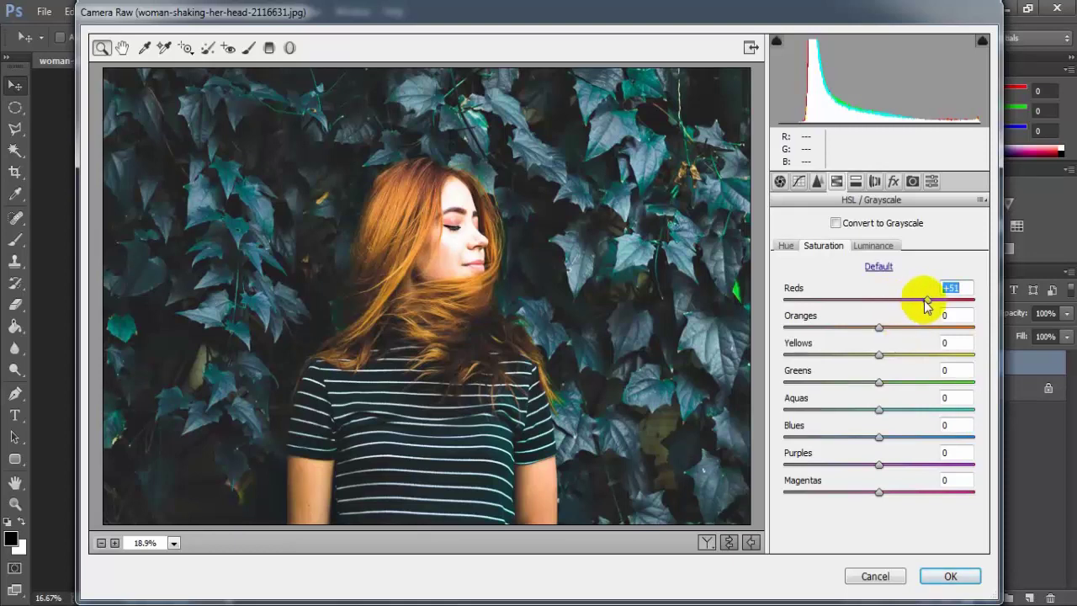
{"action": "left_click", "coordinate": [883, 331]}
{"action": "left_click_drag", "start_coordinate": [888, 331], "coordinate": [895, 331]}
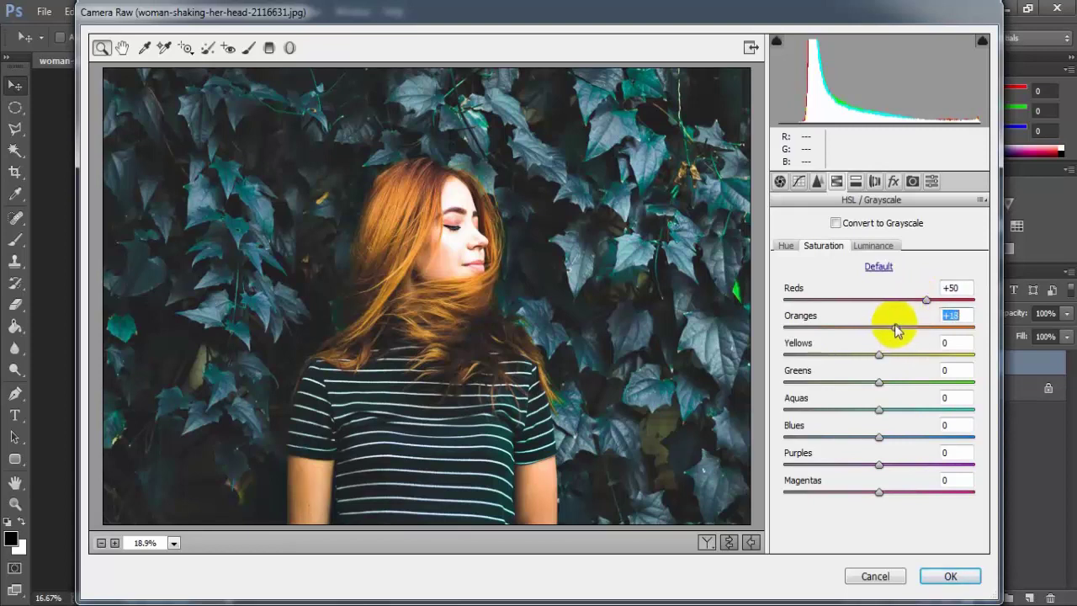
Settle Oranges saturation at +20 and darken Blues luminance to -15.
{"action": "left_click", "coordinate": [951, 316]}
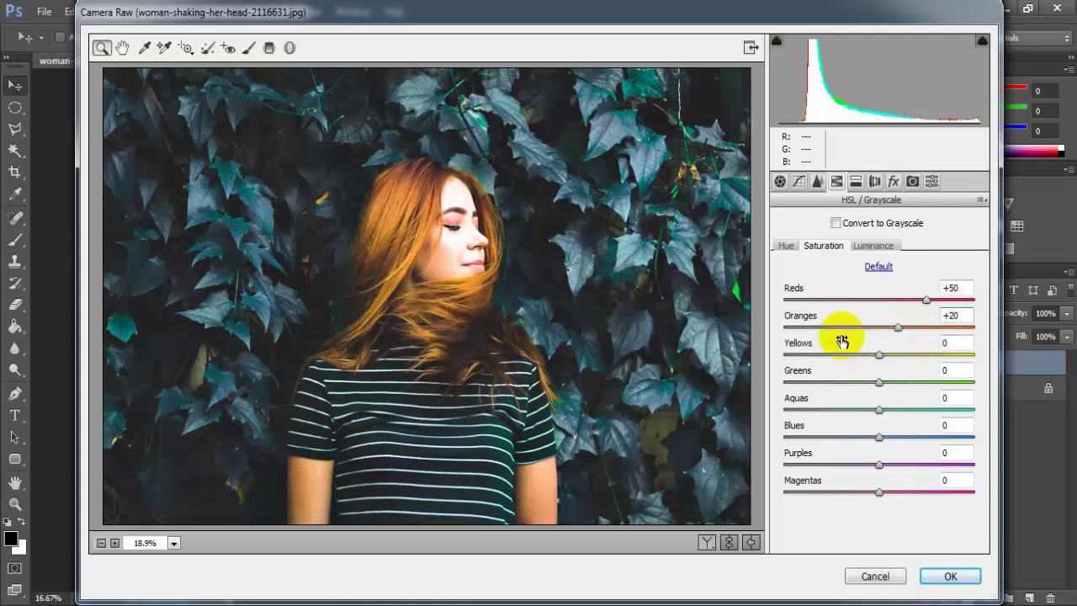
{"action": "left_click", "coordinate": [867, 249]}
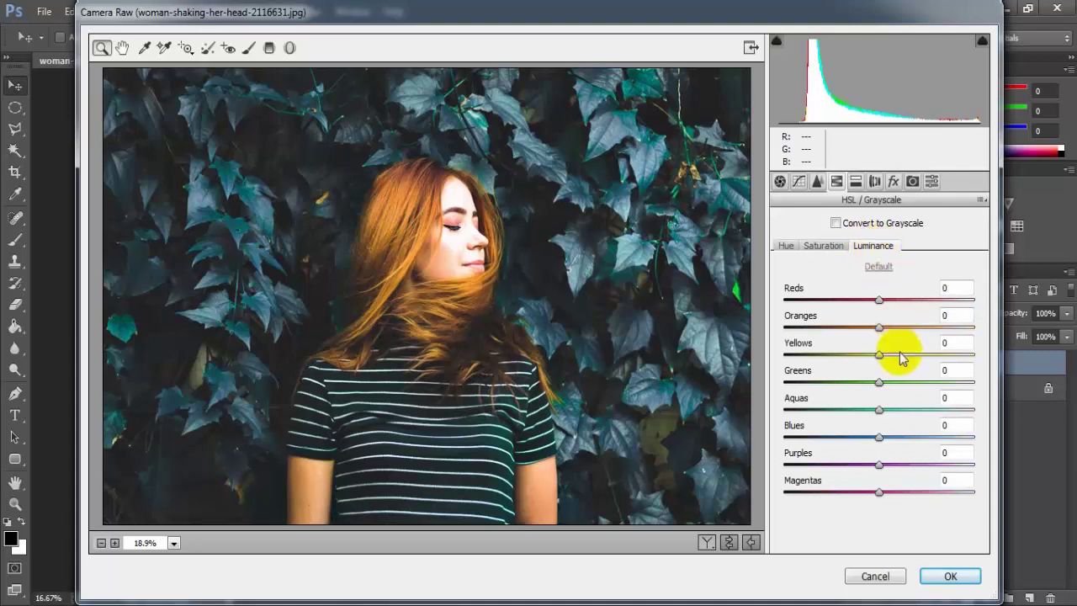
{"action": "left_click", "coordinate": [879, 439]}
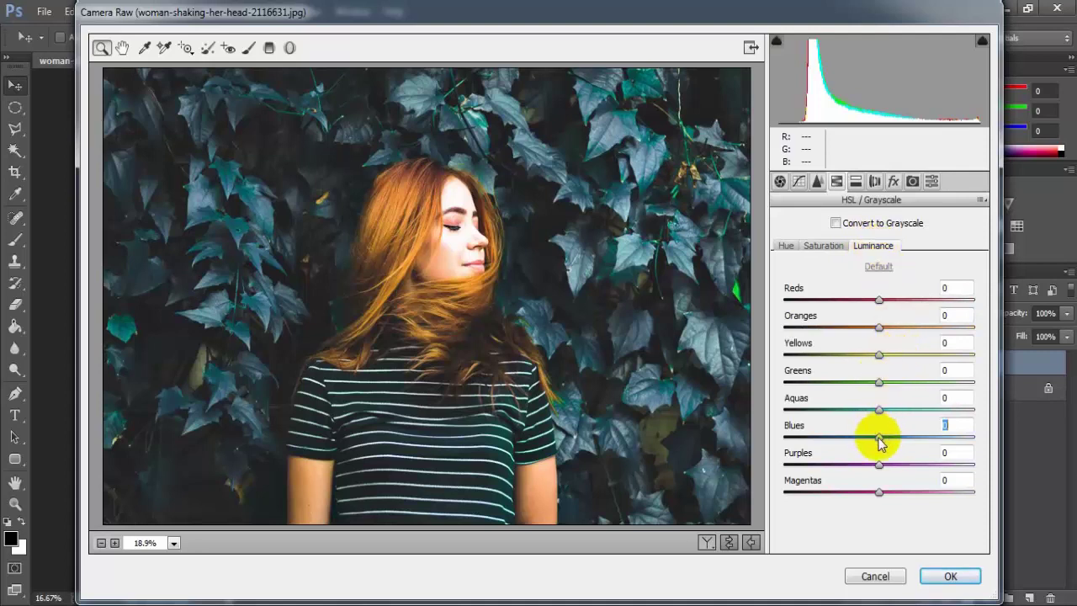
{"action": "left_click_drag", "start_coordinate": [879, 439], "coordinate": [863, 438]}
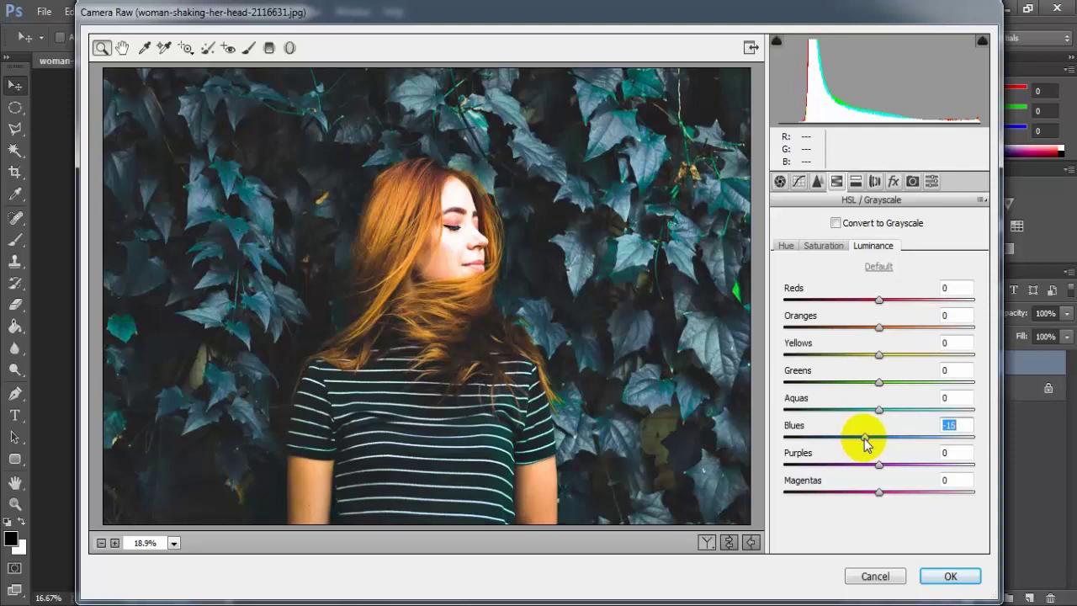
{"action": "left_click_drag", "start_coordinate": [865, 438], "coordinate": [863, 438]}
{"action": "left_click_drag", "start_coordinate": [865, 438], "coordinate": [864, 438]}
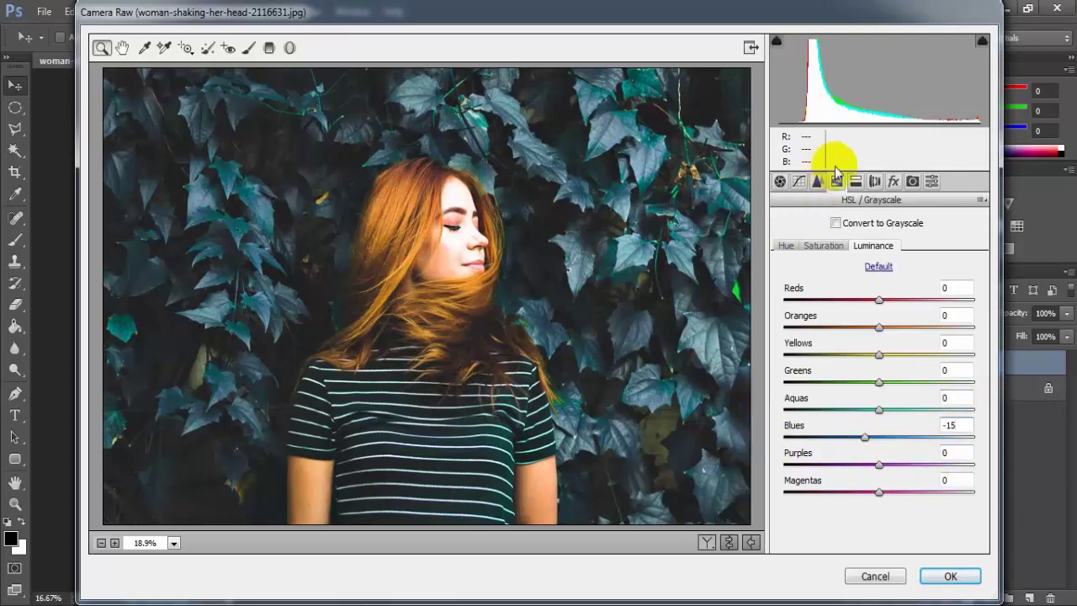
Tint the split-toning highlights to Hue 189, Saturation 20, then show Camera Calibration.
{"action": "left_click", "coordinate": [855, 181]}
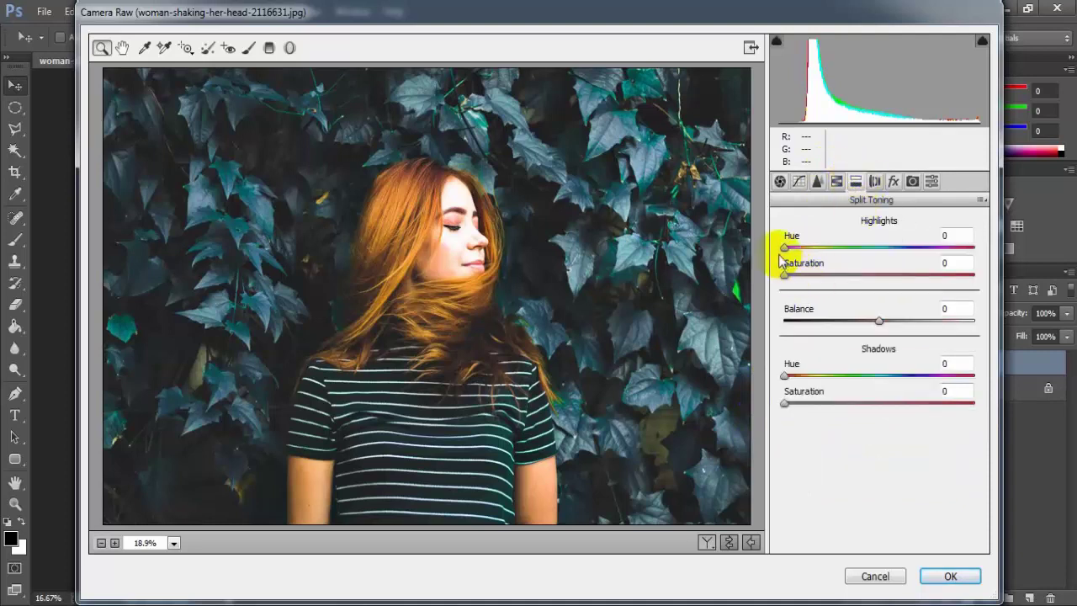
{"action": "left_click_drag", "start_coordinate": [785, 247], "coordinate": [880, 253]}
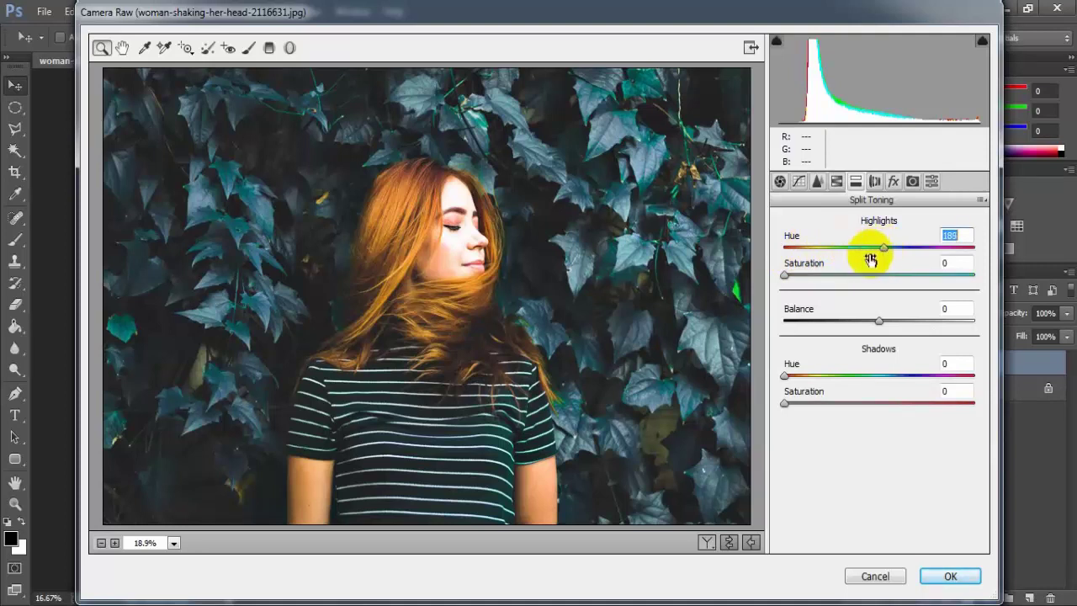
{"action": "left_click_drag", "start_coordinate": [788, 277], "coordinate": [815, 281]}
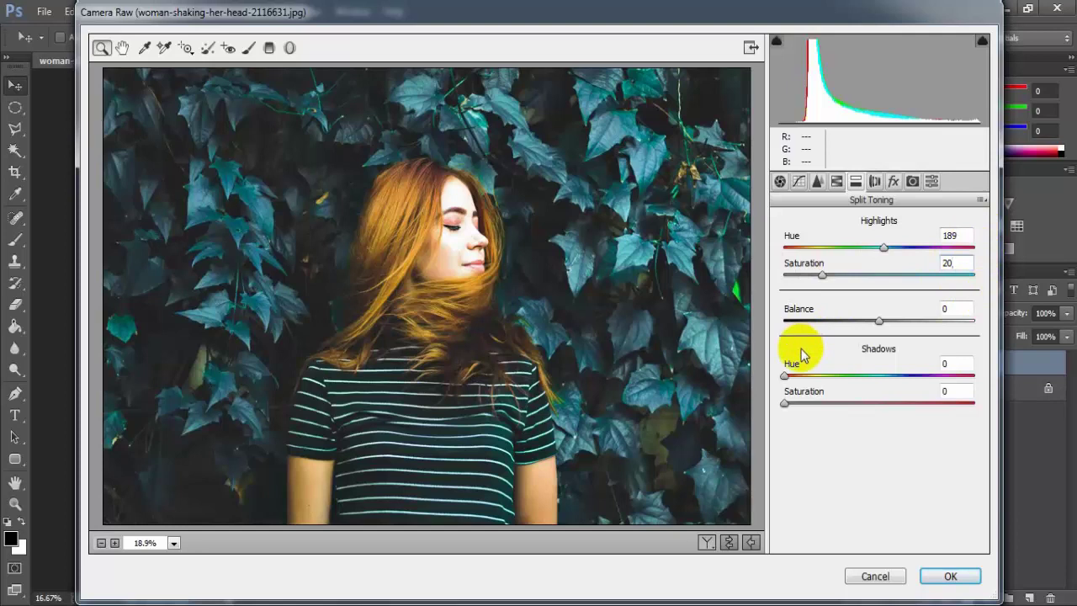
{"action": "left_click", "coordinate": [912, 181]}
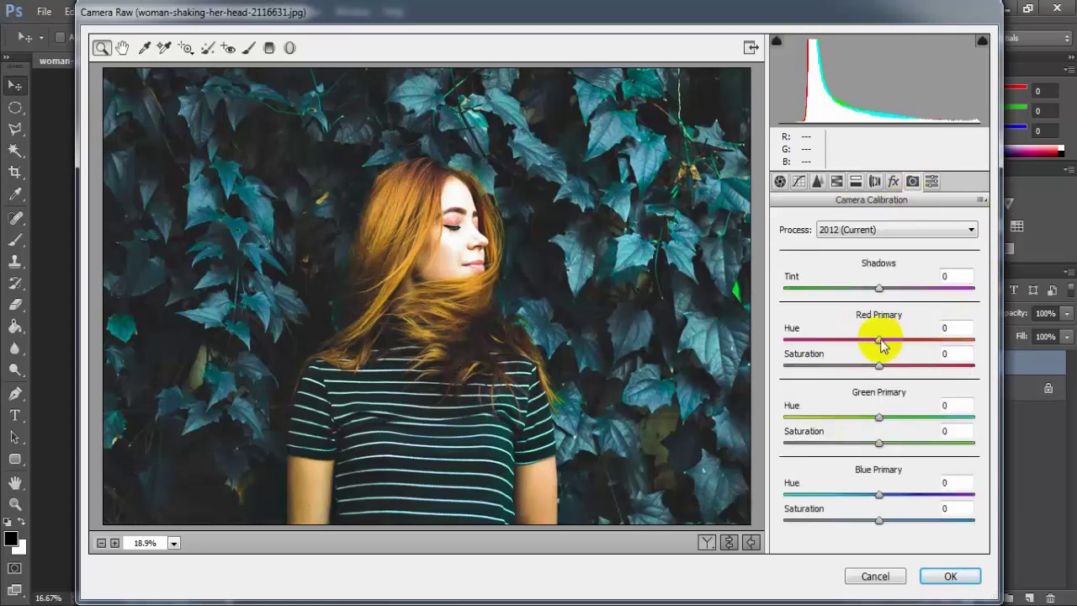
Set calibration Red hue +70, Green hue +100, Blue hue -70 and Blue saturation +70.
{"action": "left_click_drag", "start_coordinate": [879, 340], "coordinate": [918, 337]}
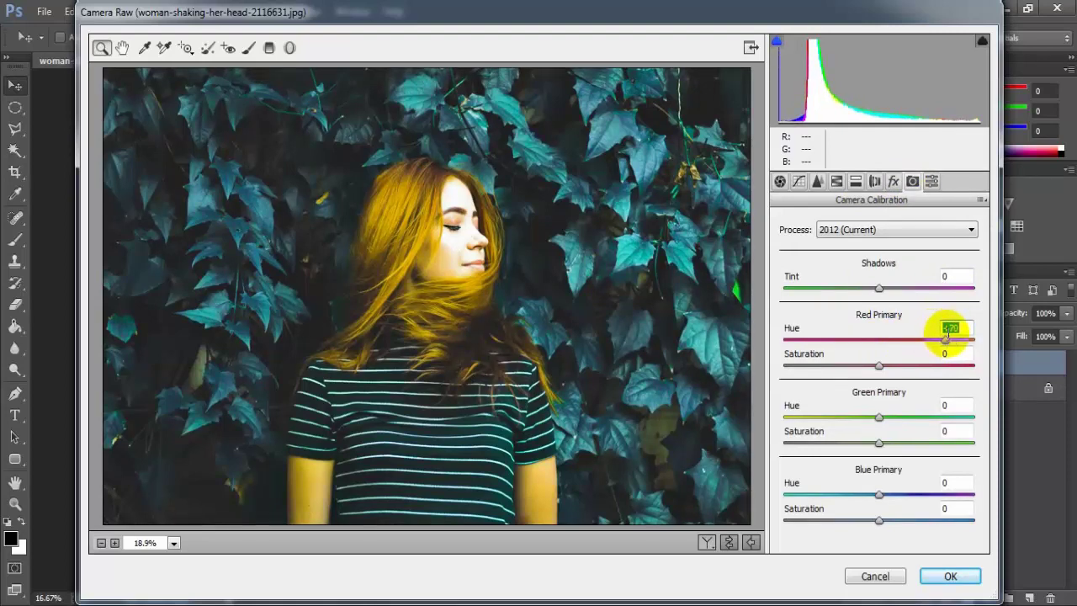
{"action": "left_click_drag", "start_coordinate": [879, 417], "coordinate": [981, 419]}
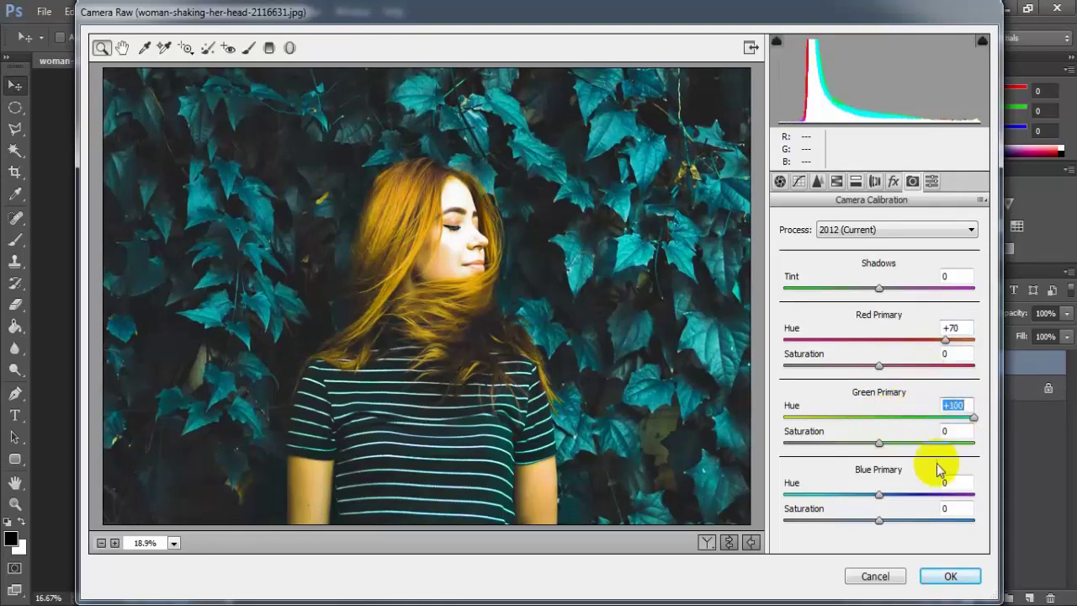
{"action": "left_click_drag", "start_coordinate": [879, 495], "coordinate": [829, 498]}
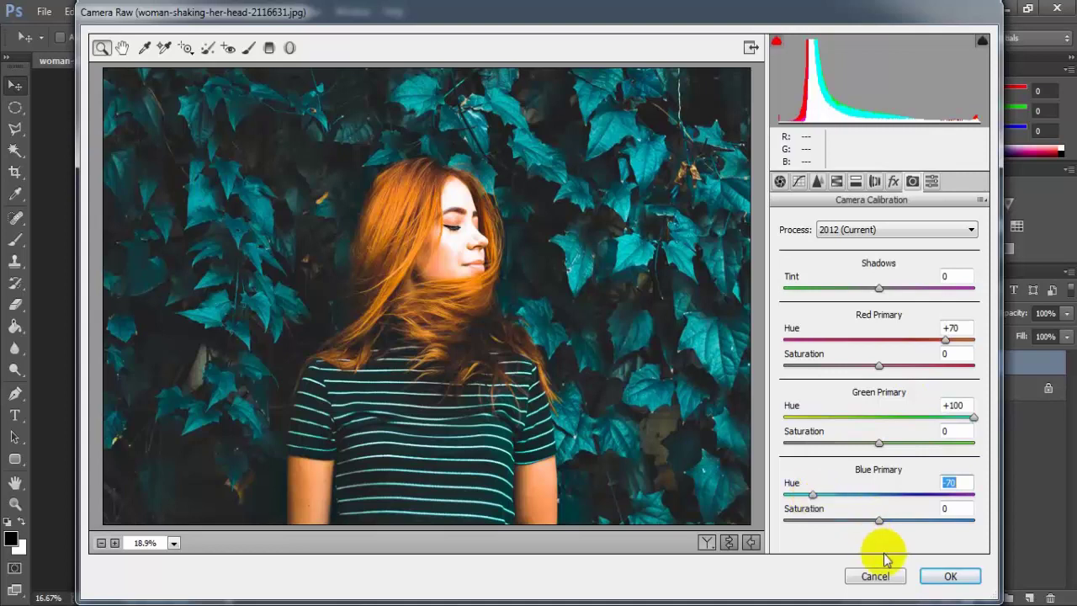
{"action": "left_click_drag", "start_coordinate": [879, 520], "coordinate": [936, 516]}
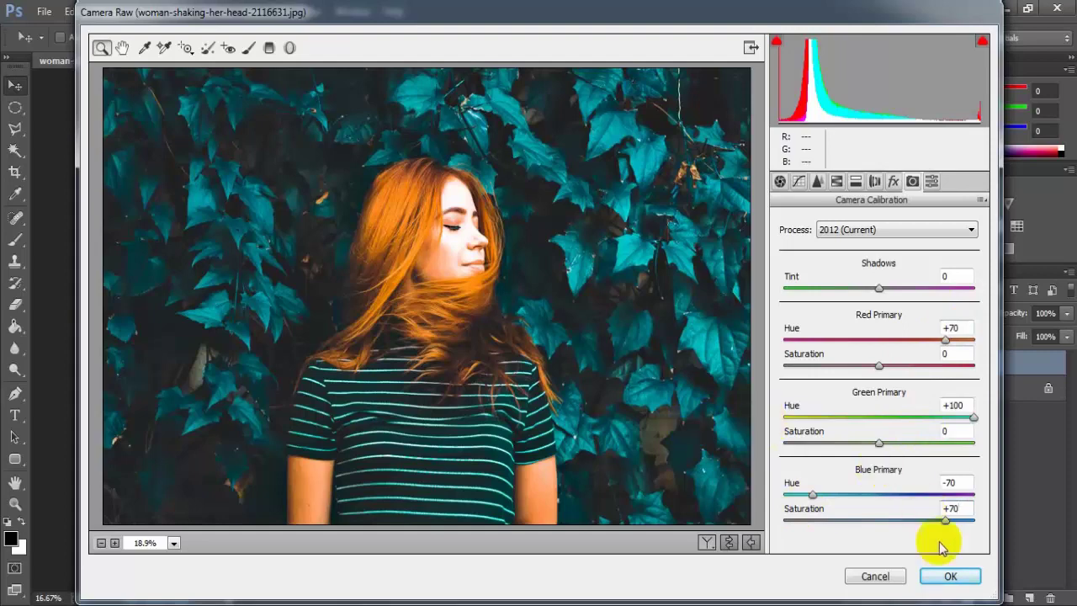
Apply the Camera Raw grade, compare Layer 1 on and off, and open the adjustment list.
{"action": "left_click", "coordinate": [945, 573]}
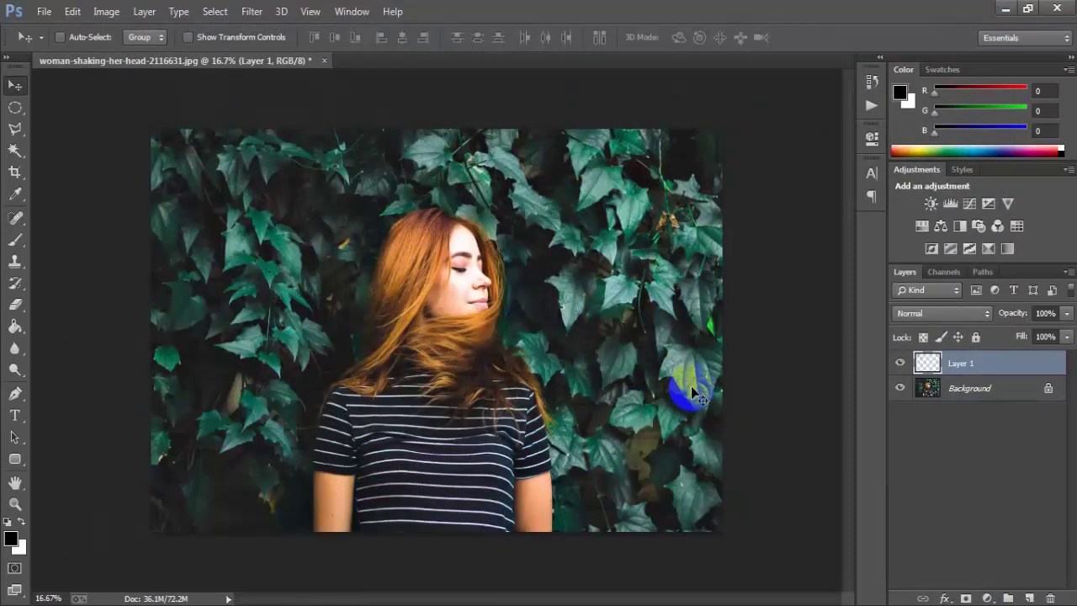
{"action": "left_click", "coordinate": [900, 363]}
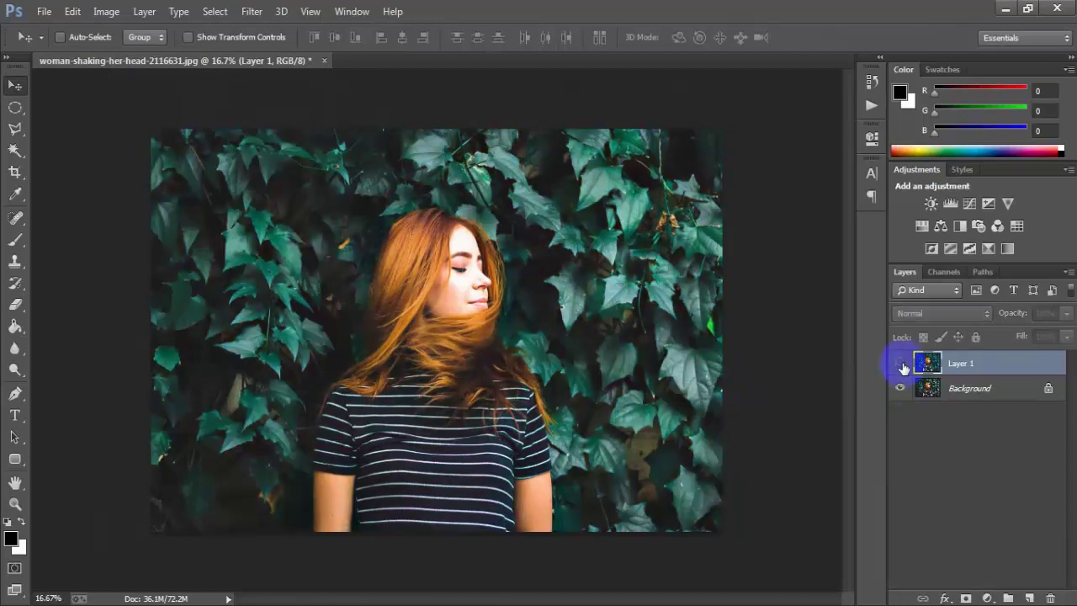
{"action": "left_click", "coordinate": [900, 362]}
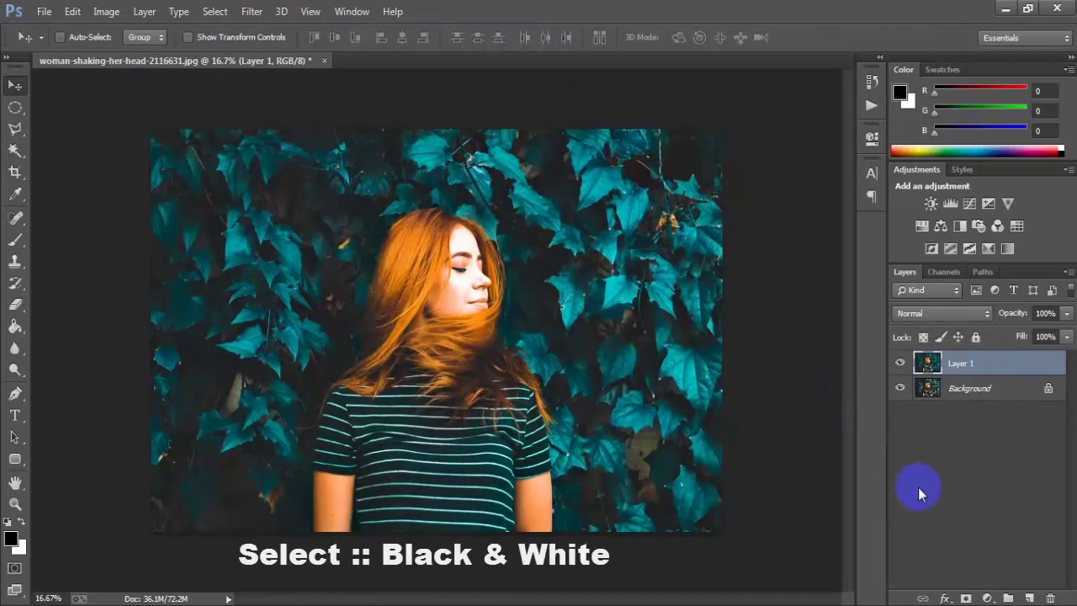
{"action": "left_click", "coordinate": [986, 598]}
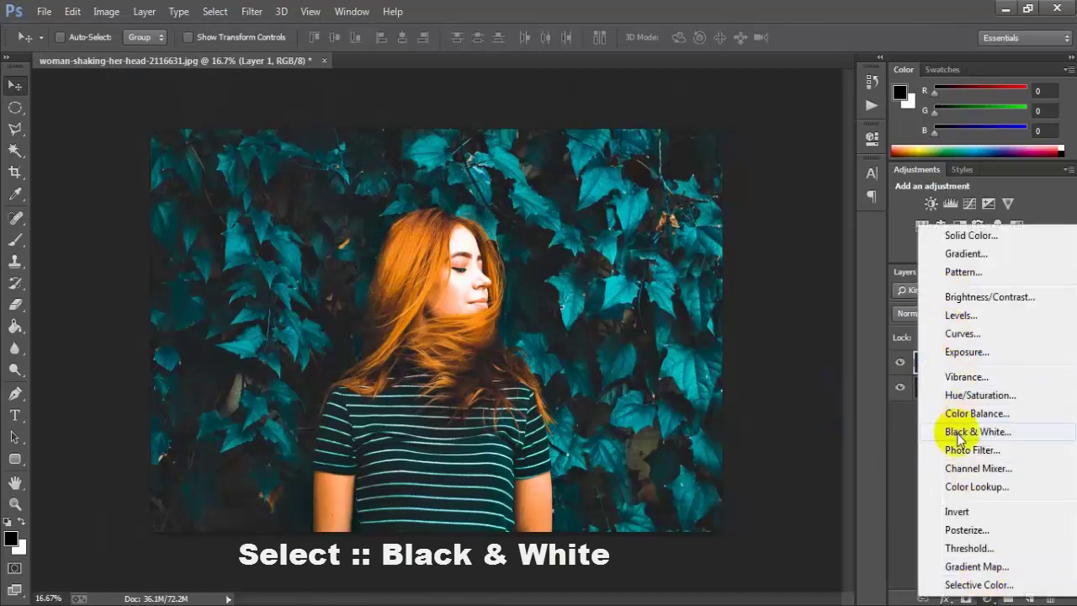
Add a Black & White layer in Soft Light at 30% opacity, comparing it on and off.
{"action": "left_click", "coordinate": [1057, 433]}
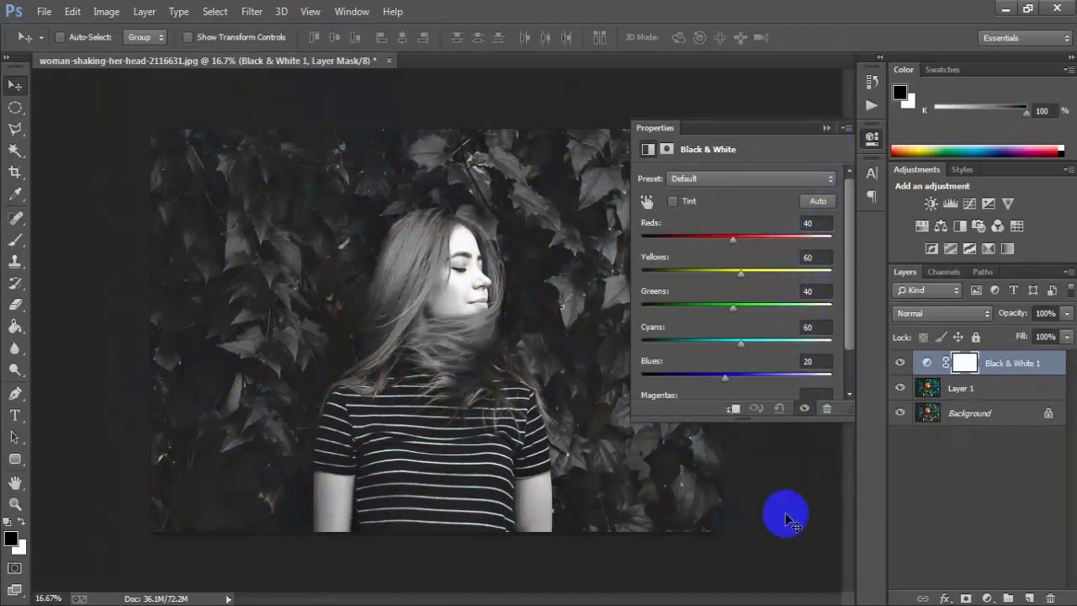
{"action": "left_click", "coordinate": [826, 128]}
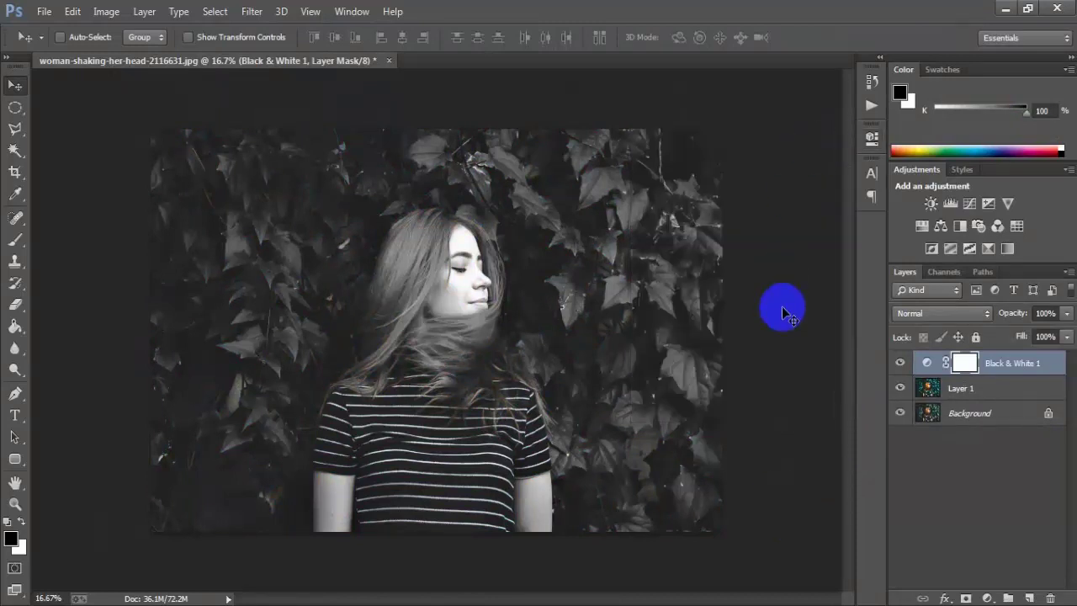
{"action": "left_click", "coordinate": [916, 318]}
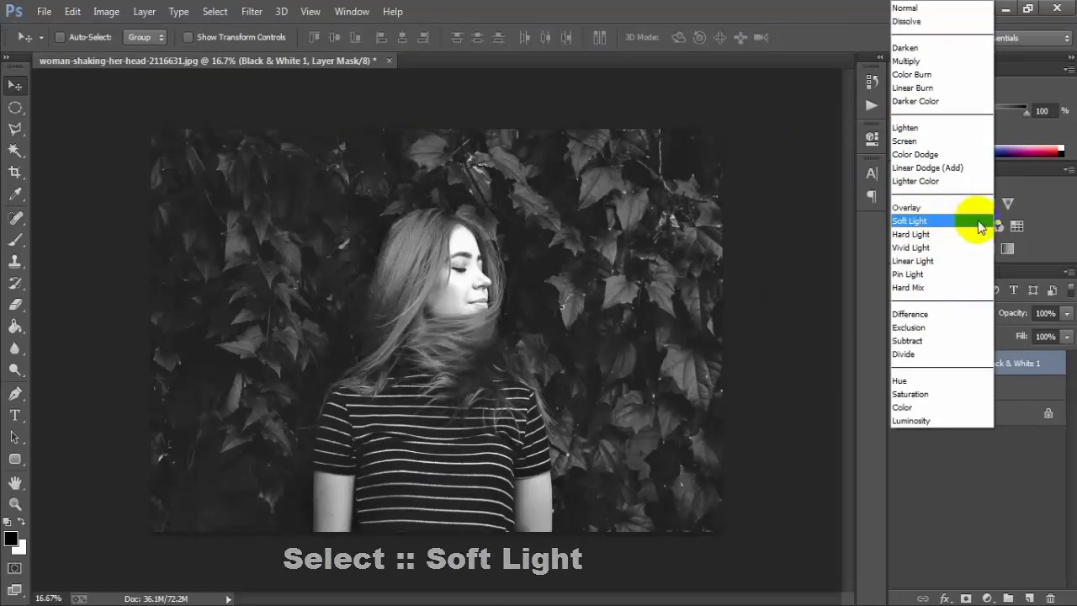
{"action": "left_click", "coordinate": [941, 223]}
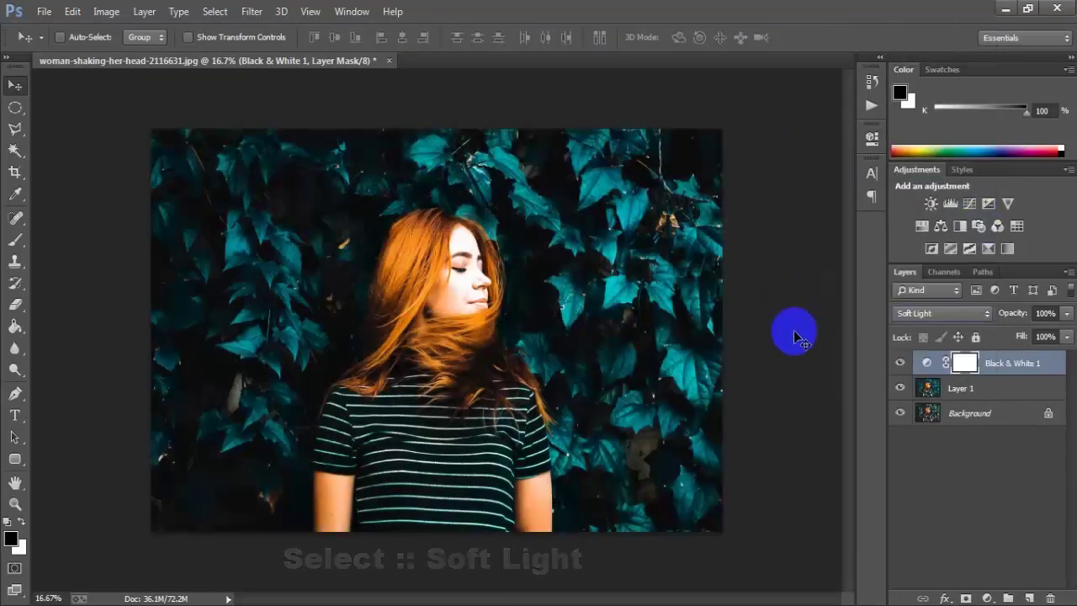
{"action": "left_click", "coordinate": [1010, 318]}
{"action": "type", "text": "30"}
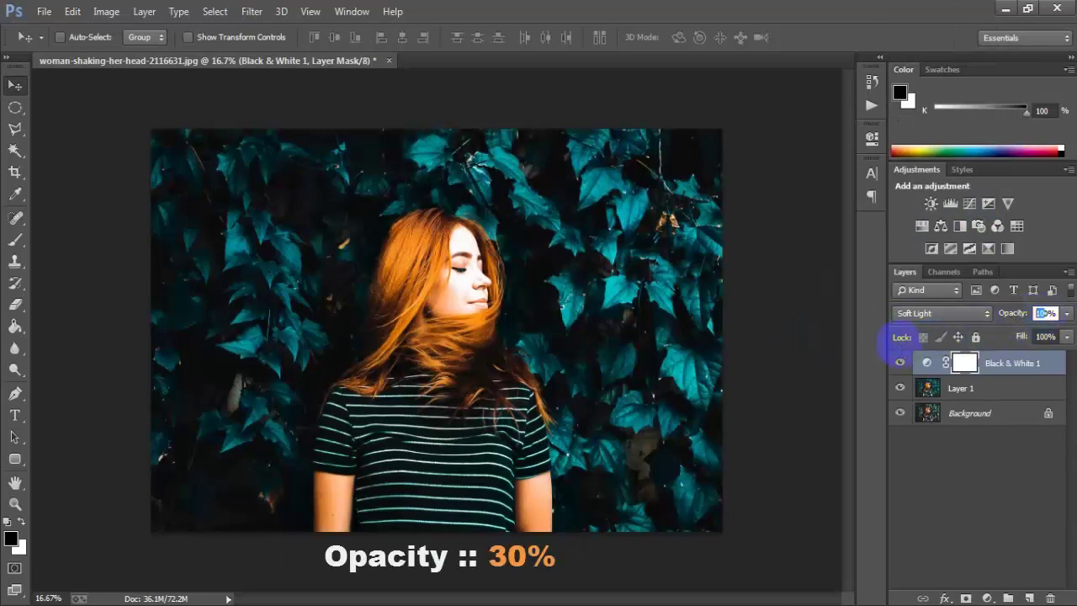
{"action": "left_click", "coordinate": [898, 362]}
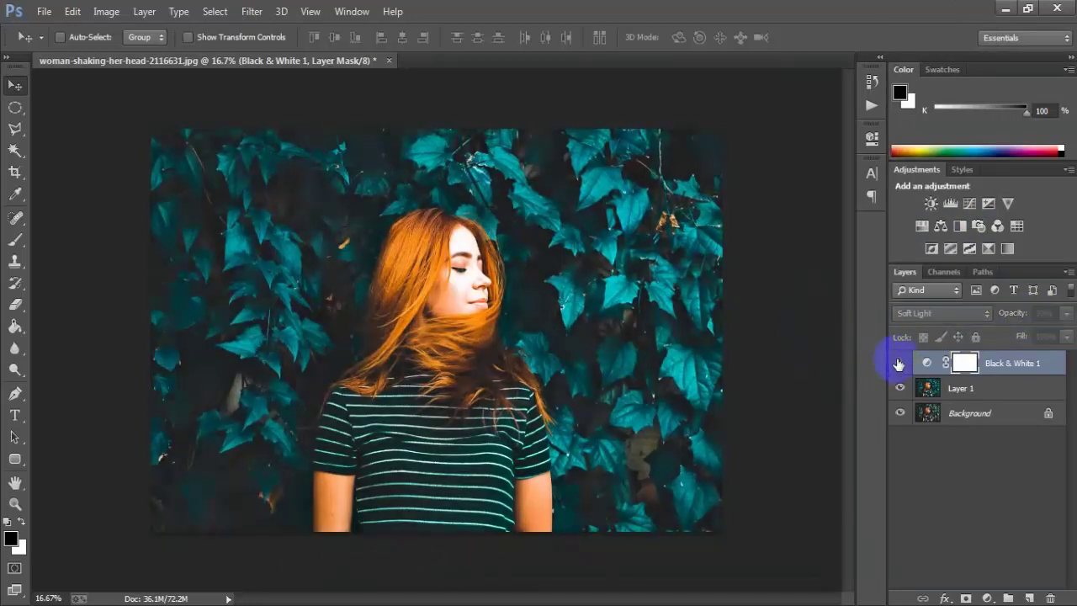
{"action": "left_click", "coordinate": [899, 363]}
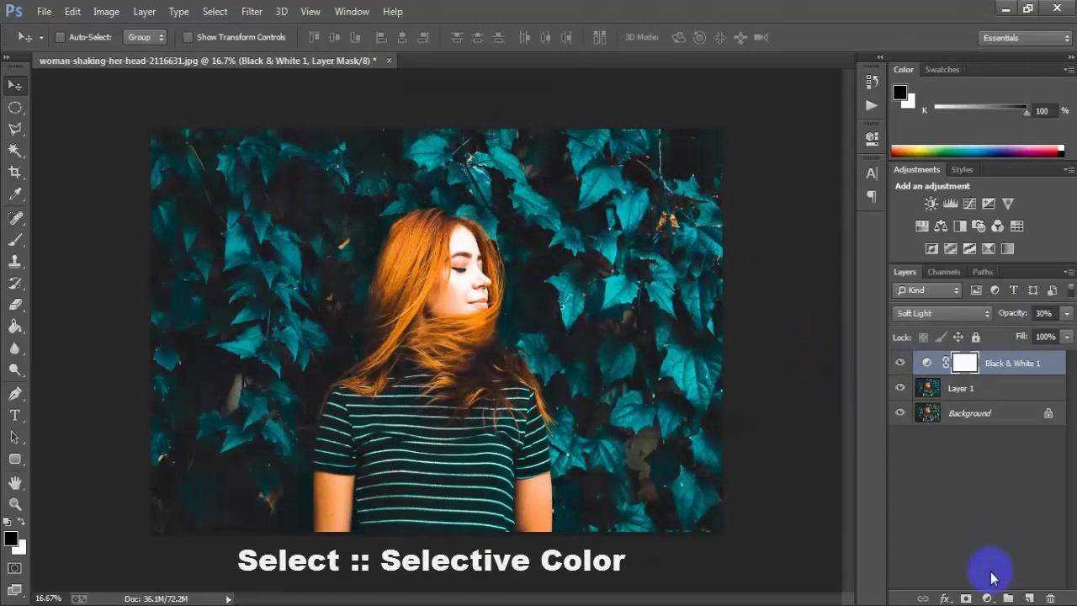
Add a Selective Color layer with Yellows Cyan cut to -44% for deeper orange hair.
{"action": "left_click", "coordinate": [987, 598]}
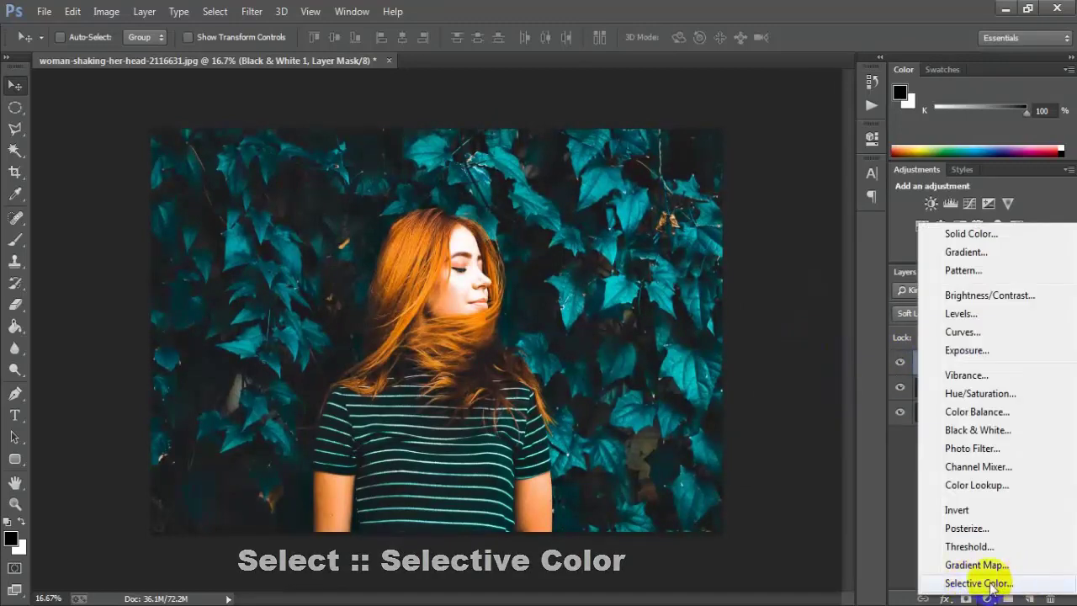
{"action": "left_click", "coordinate": [980, 583]}
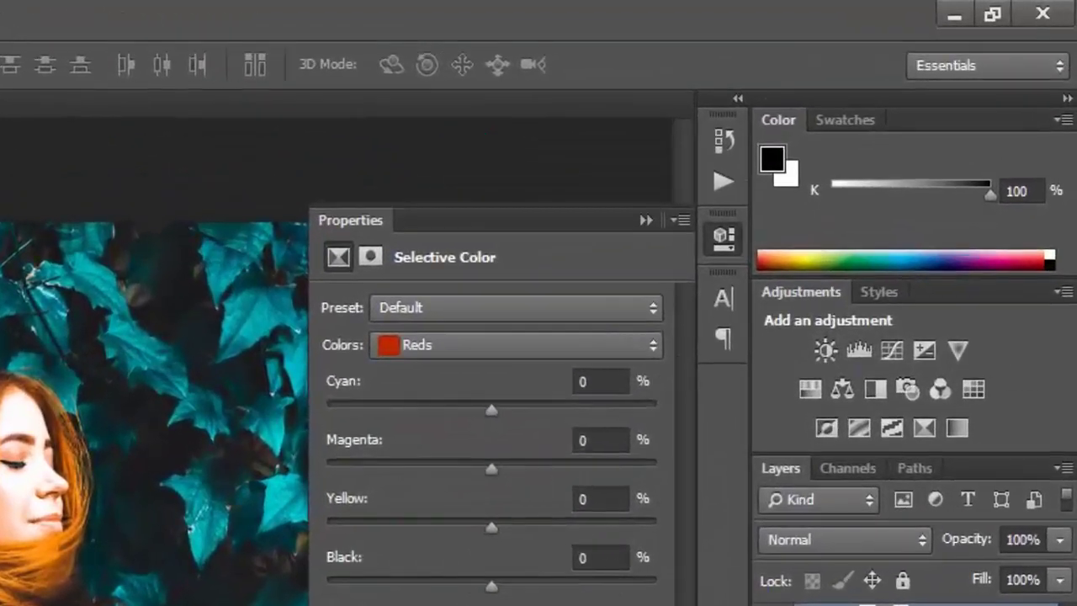
{"action": "left_click", "coordinate": [541, 347]}
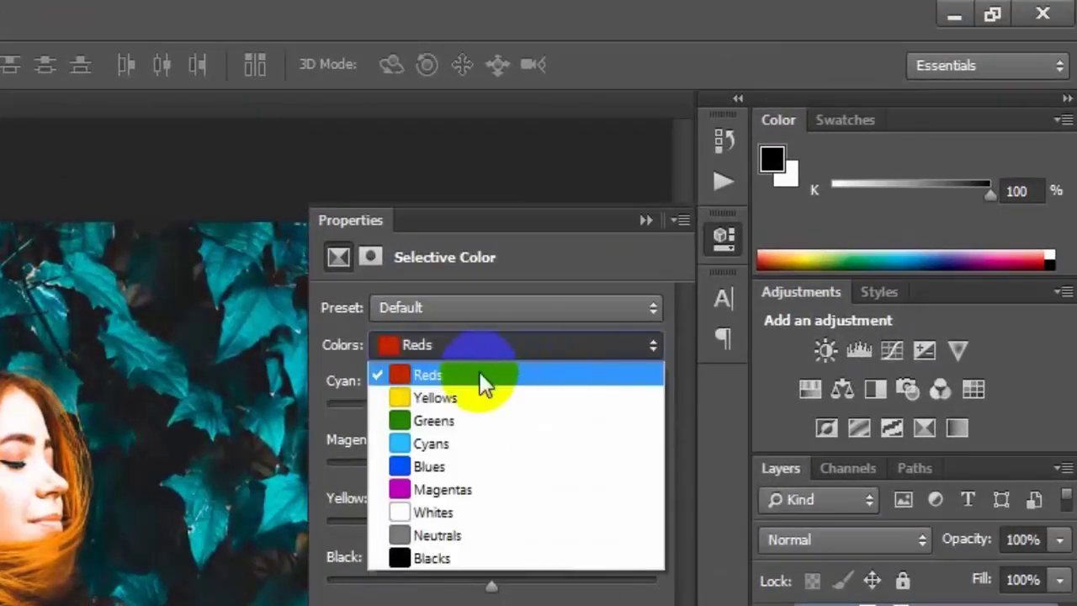
{"action": "left_click", "coordinate": [569, 399]}
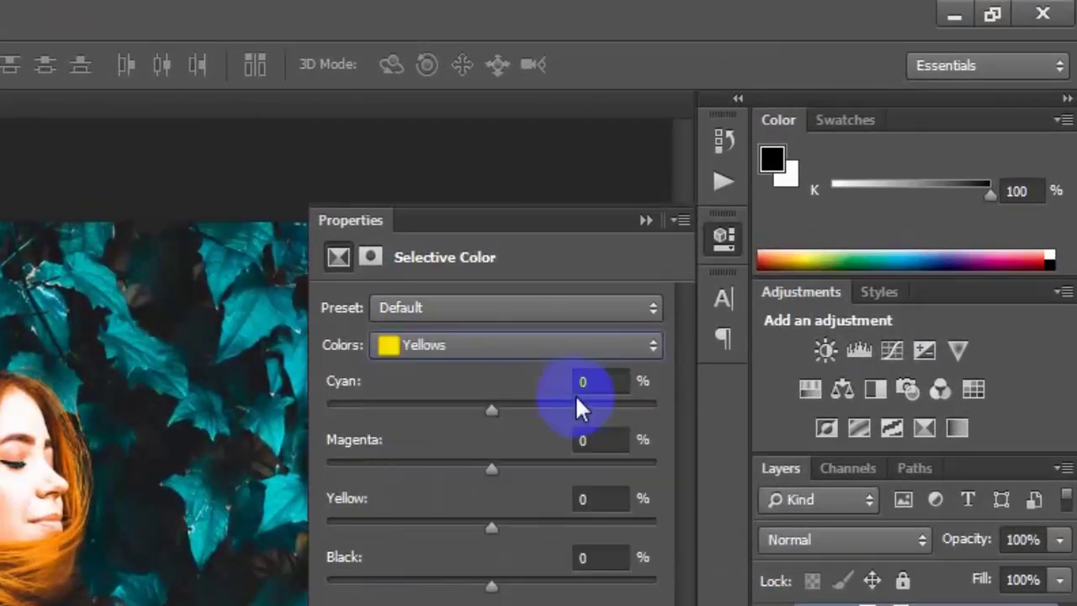
{"action": "mouse_move", "coordinate": [488, 408]}
{"action": "left_mouse_down"}
{"action": "mouse_move", "coordinate": [396, 418]}
{"action": "mouse_move", "coordinate": [418, 404]}
{"action": "left_mouse_up"}
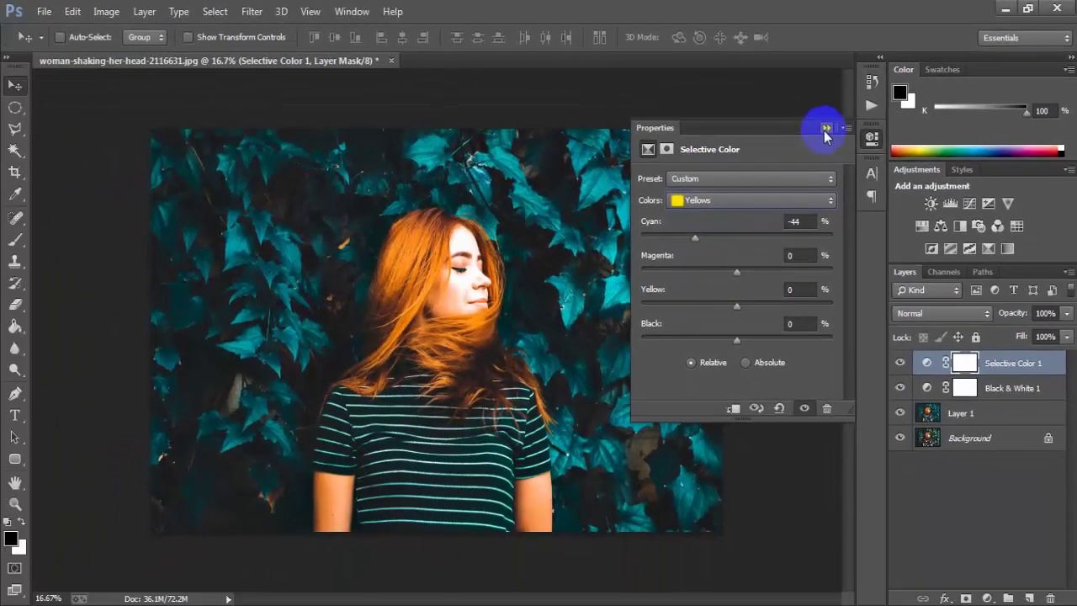
{"action": "left_click", "coordinate": [825, 128]}
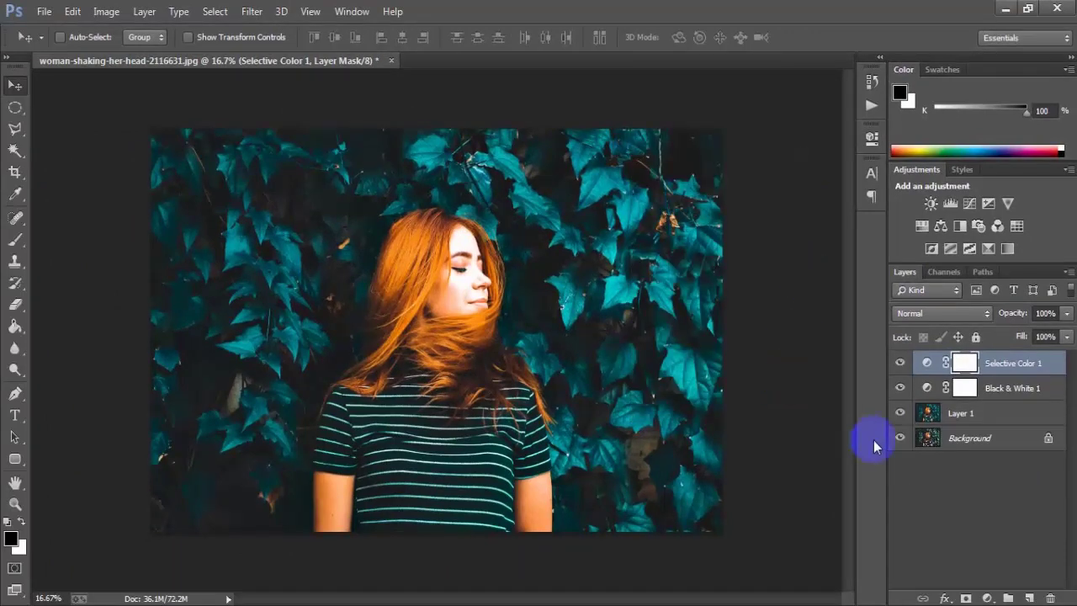
Toggle the grading layers off and on to compare the redhead photo with its original.
{"action": "left_click", "coordinate": [899, 438], "text": "alt"}
{"action": "left_click", "coordinate": [899, 438], "text": "alt"}
{"action": "left_click", "coordinate": [899, 438], "text": "alt"}
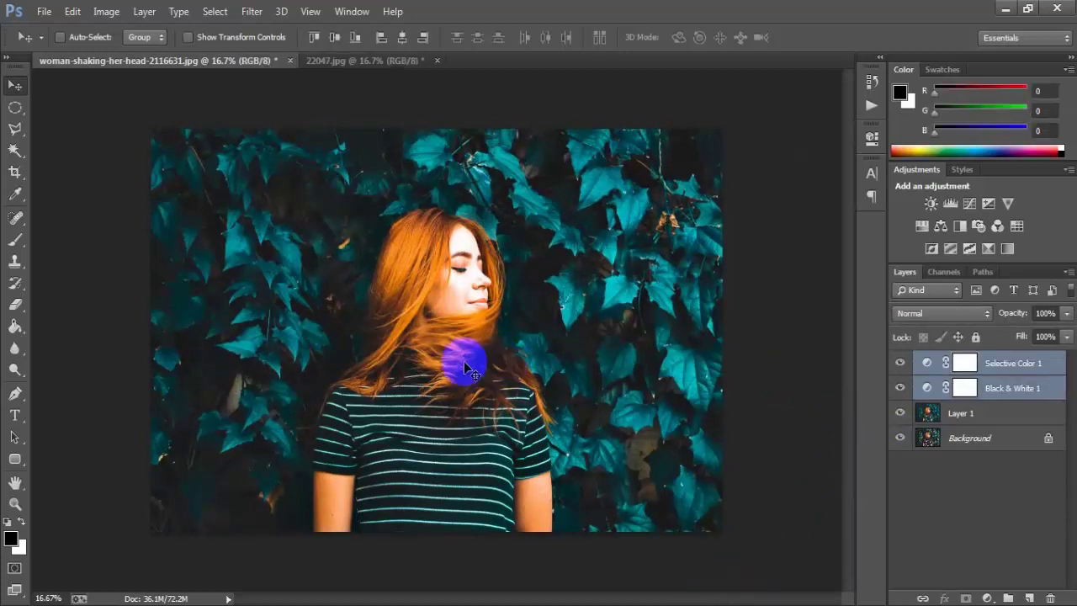
Compare the 22047.jpg grade with its original, then return to the redhead photo.
{"action": "left_click", "coordinate": [348, 68]}
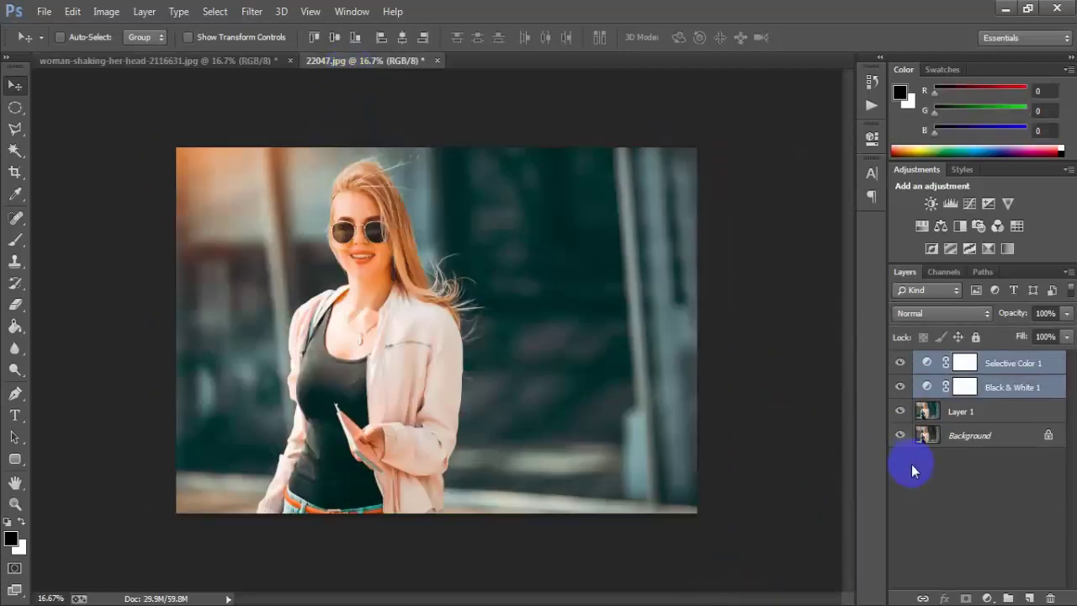
{"action": "left_click", "coordinate": [900, 436], "text": "alt"}
{"action": "left_click", "coordinate": [900, 436], "text": "alt"}
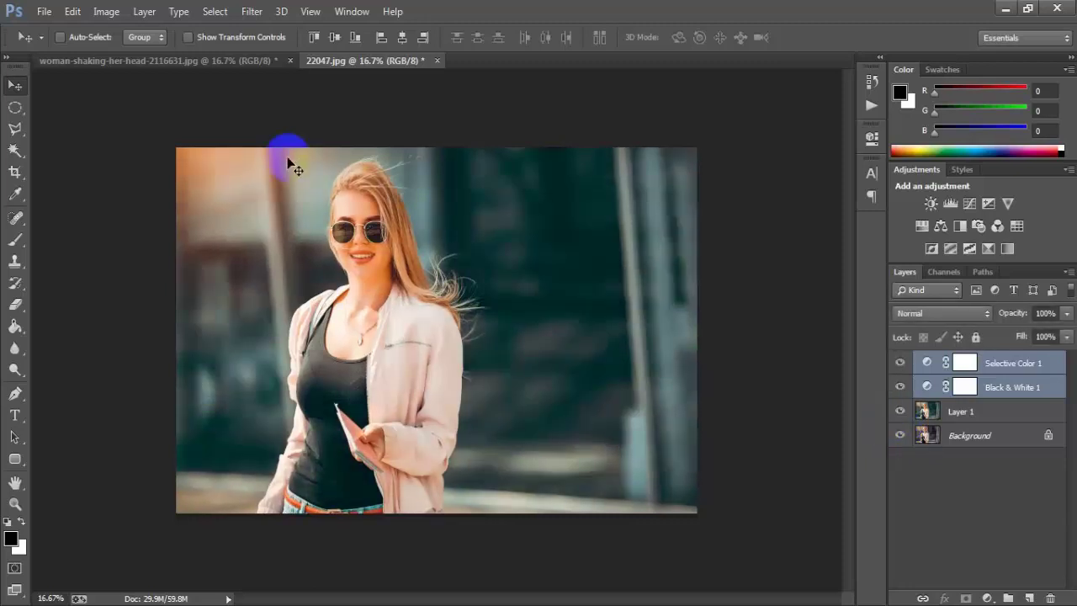
{"action": "left_click", "coordinate": [239, 66]}
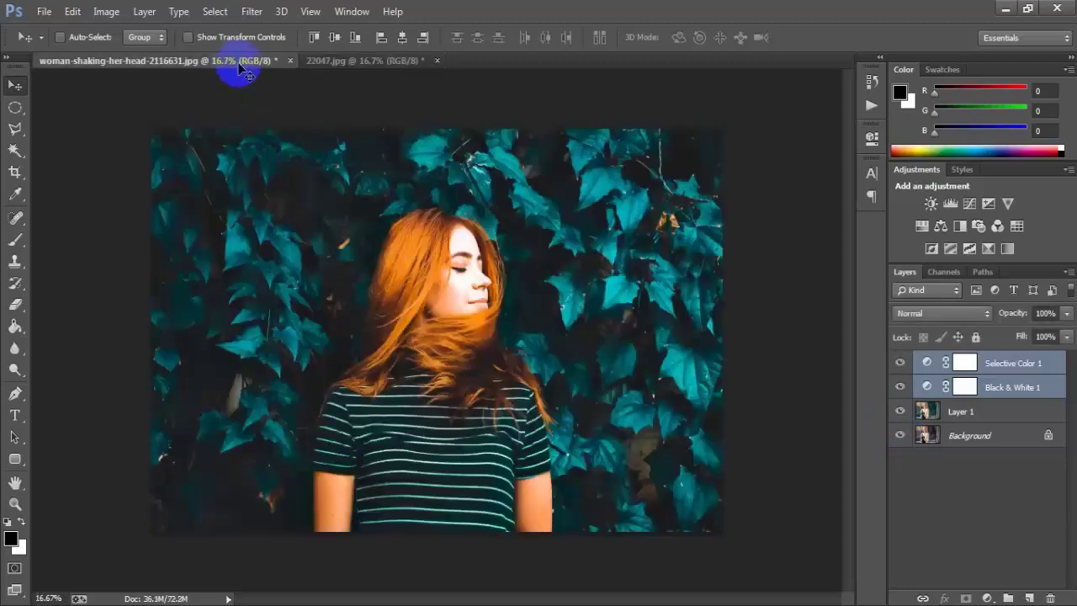
{"action": "left_click", "coordinate": [900, 438], "text": "alt"}
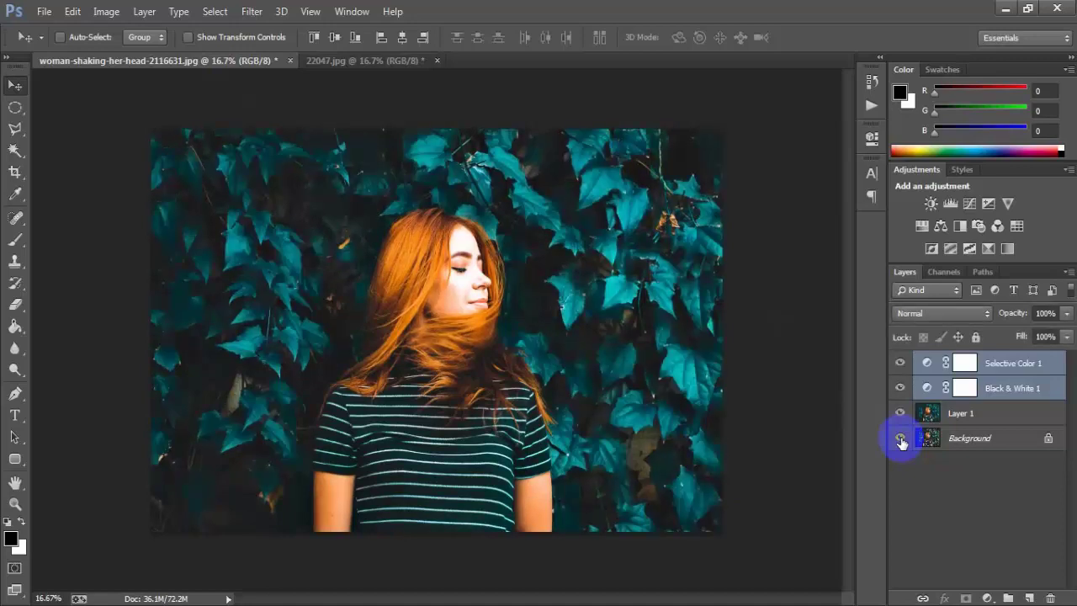
{"action": "left_click", "coordinate": [900, 438], "text": "alt"}
{"action": "left_click", "coordinate": [900, 438], "text": "alt"}
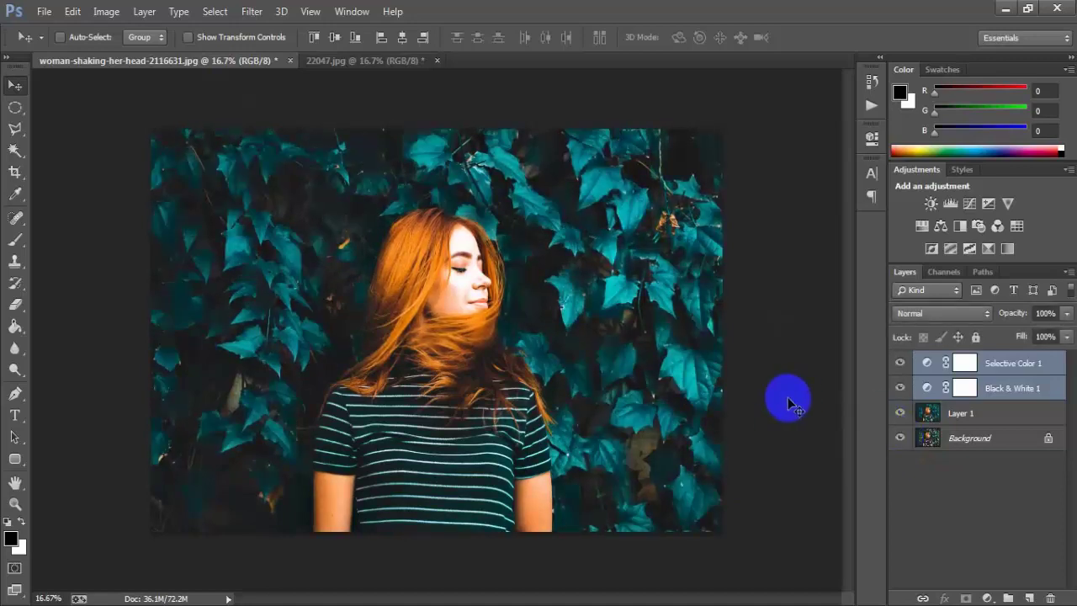